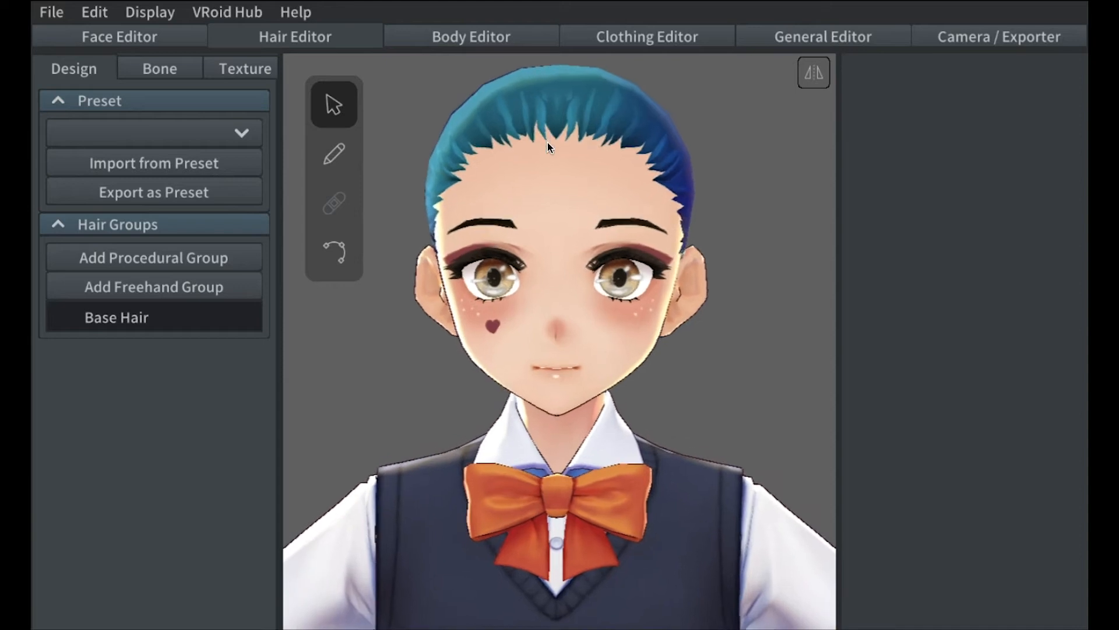
scroll(548, 142, "down", 1)
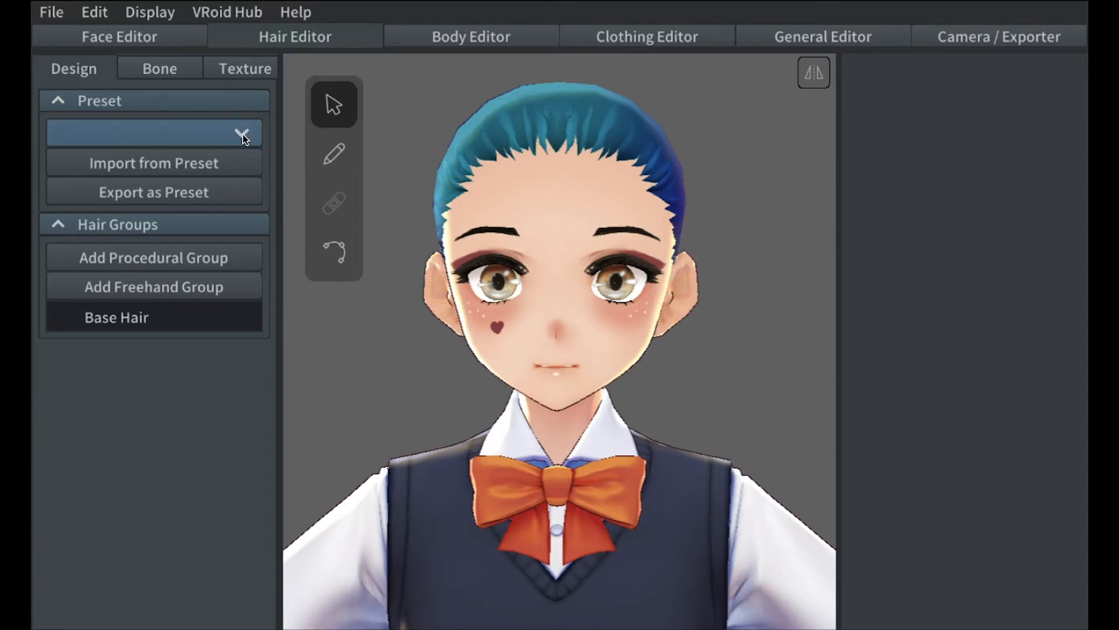
left_click(159, 72)
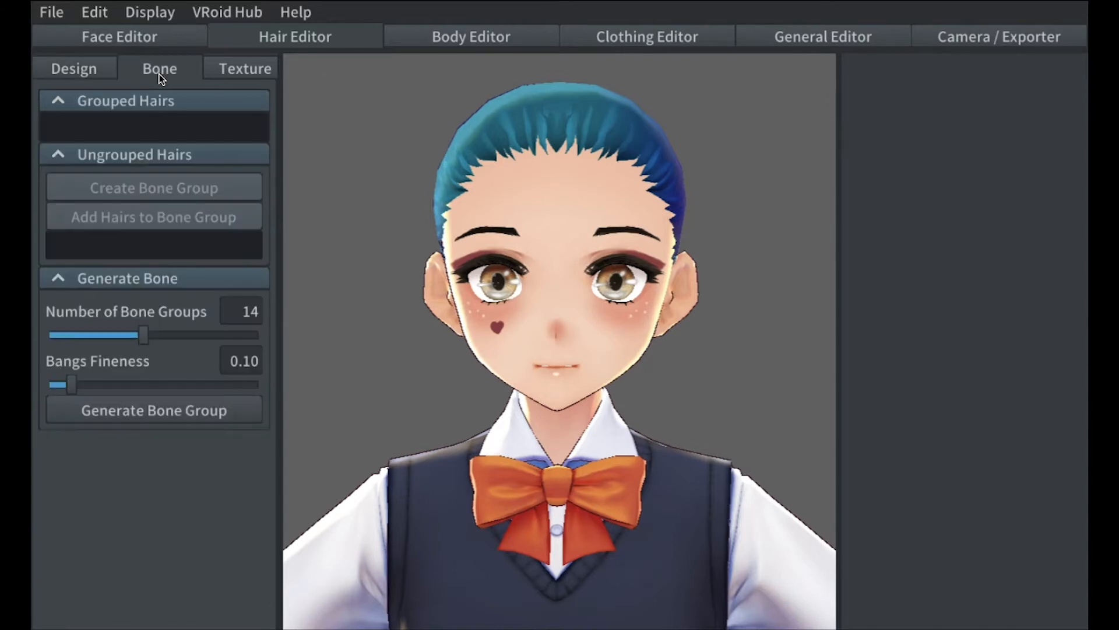
left_click(232, 72)
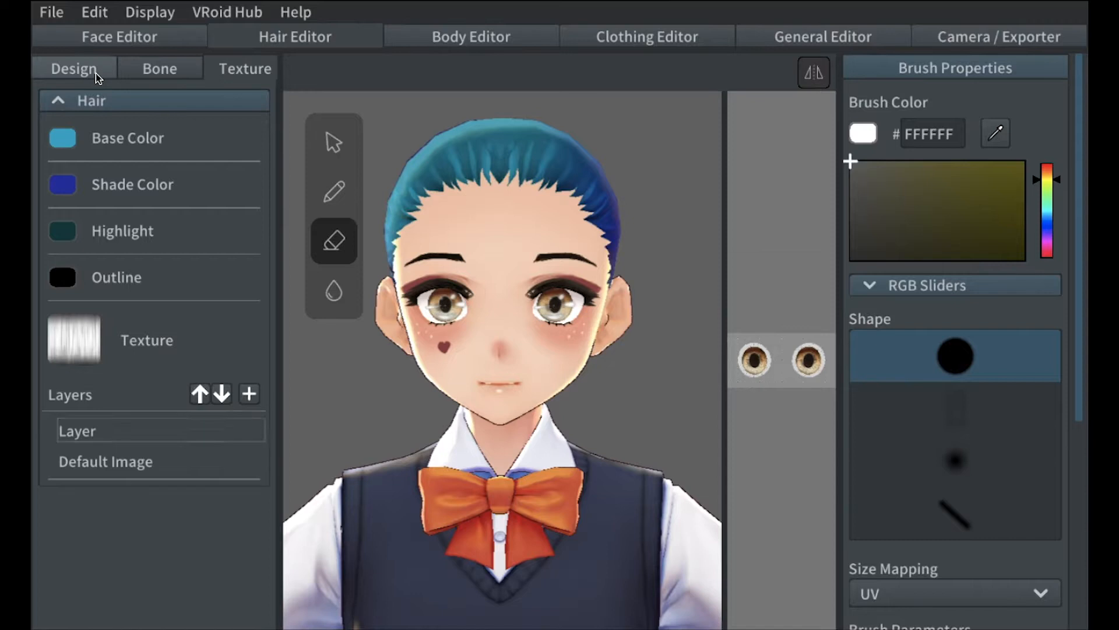
left_click(95, 72)
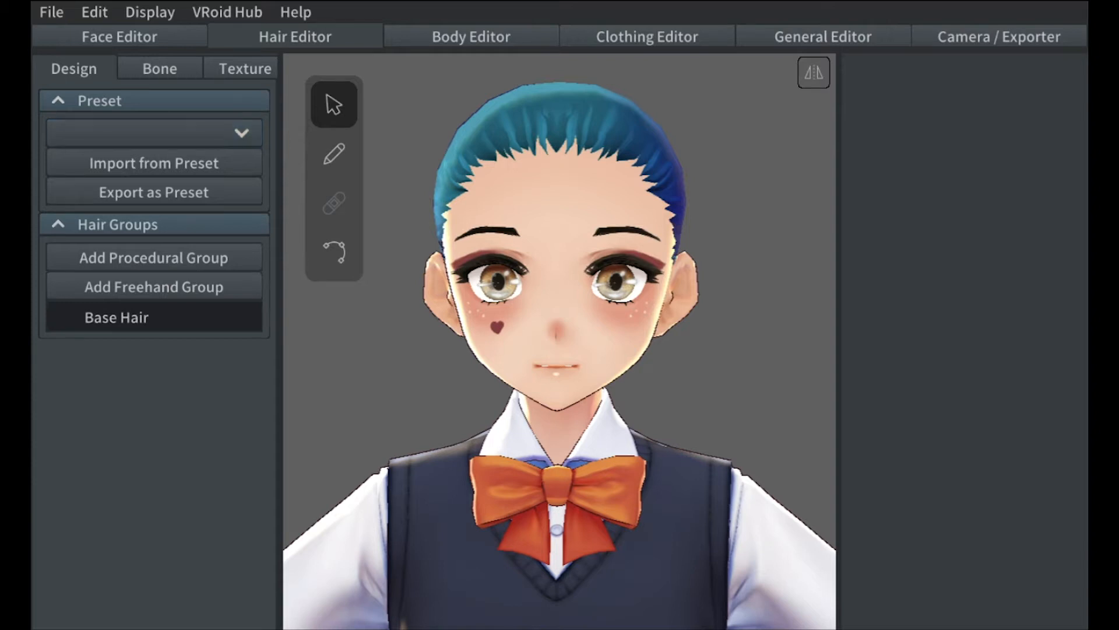
- Open the hair's texture settings and, in Photoshop's NewOC.psd, sample the dark brown hair colour and copy its hex value 3a2d20
left_click(245, 68)
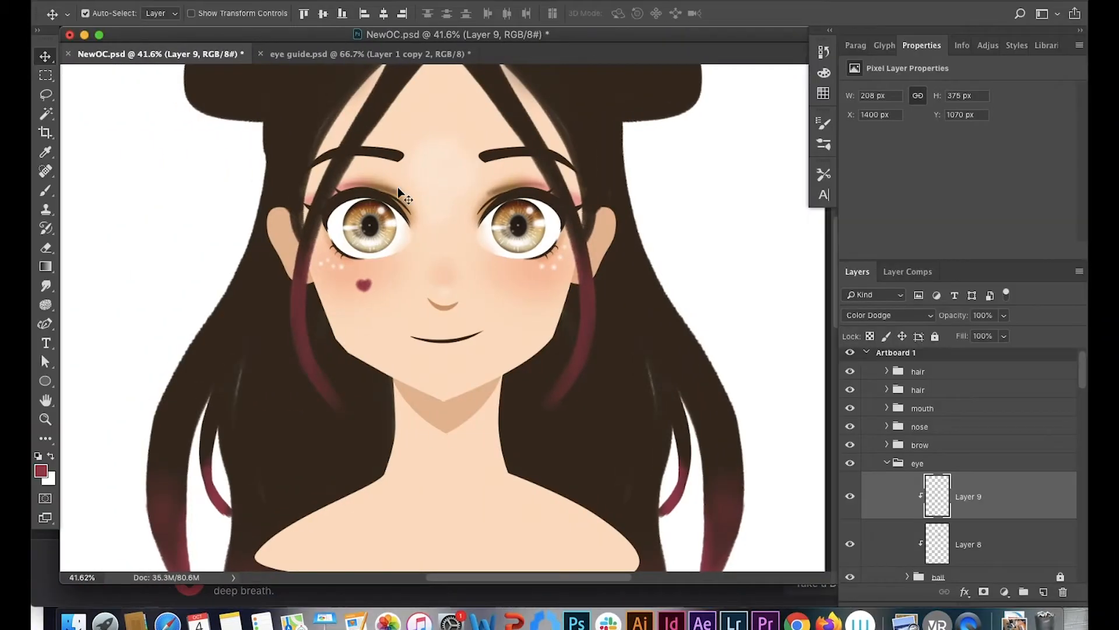
scroll(400, 192, "up", 5)
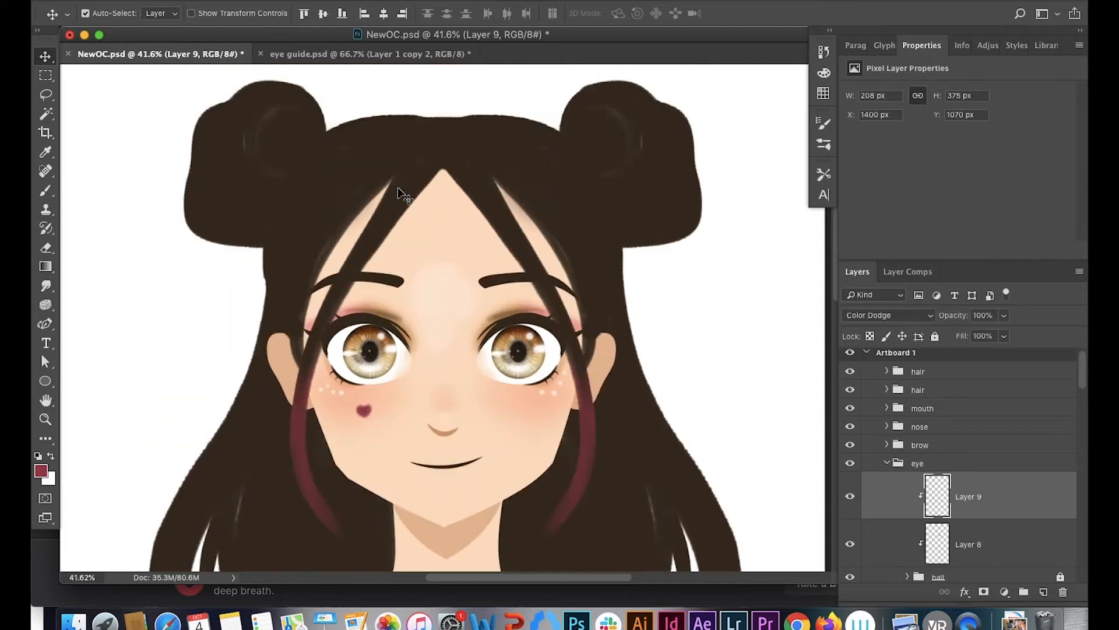
scroll(360, 176, "down", 2)
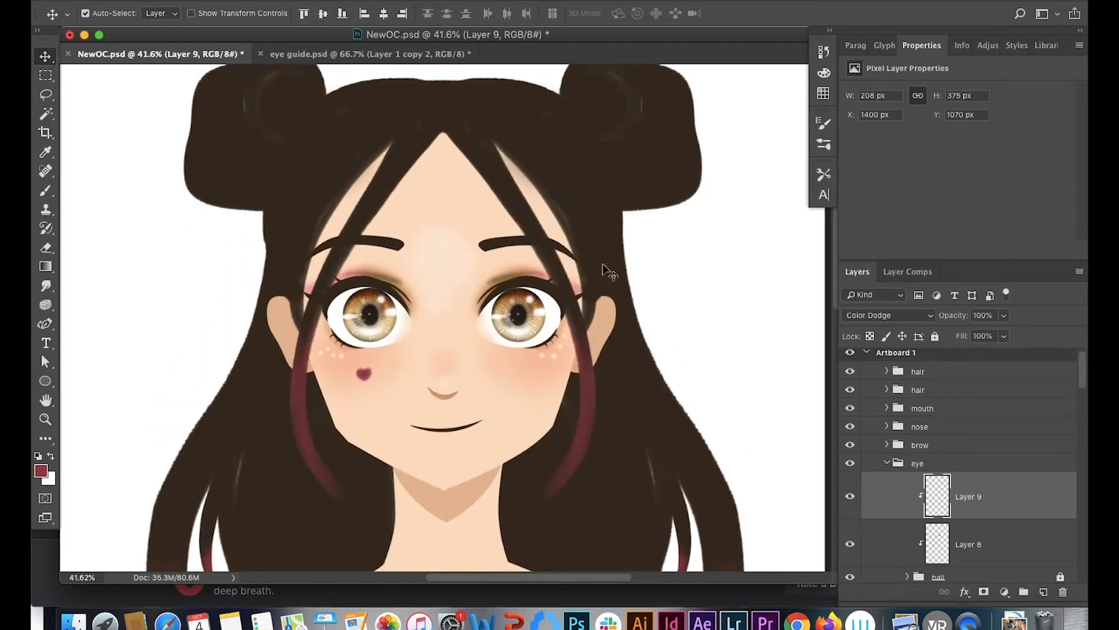
scroll(304, 279, "down", 3)
scroll(303, 299, "up", 3)
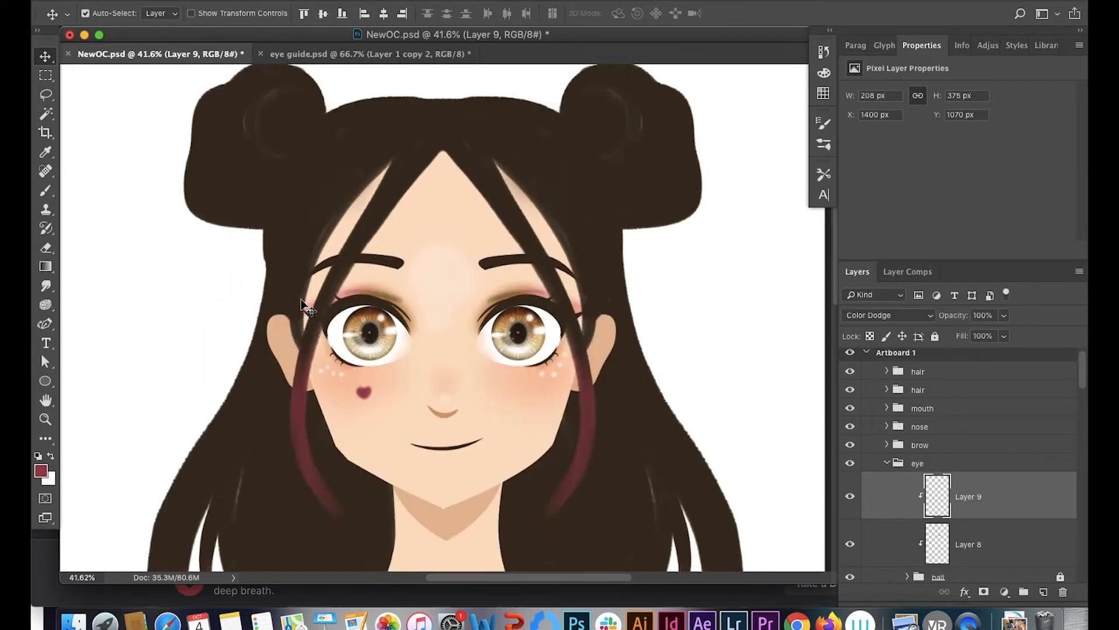
scroll(302, 299, "down", 1)
scroll(258, 434, "down", 5)
scroll(258, 434, "up", 7)
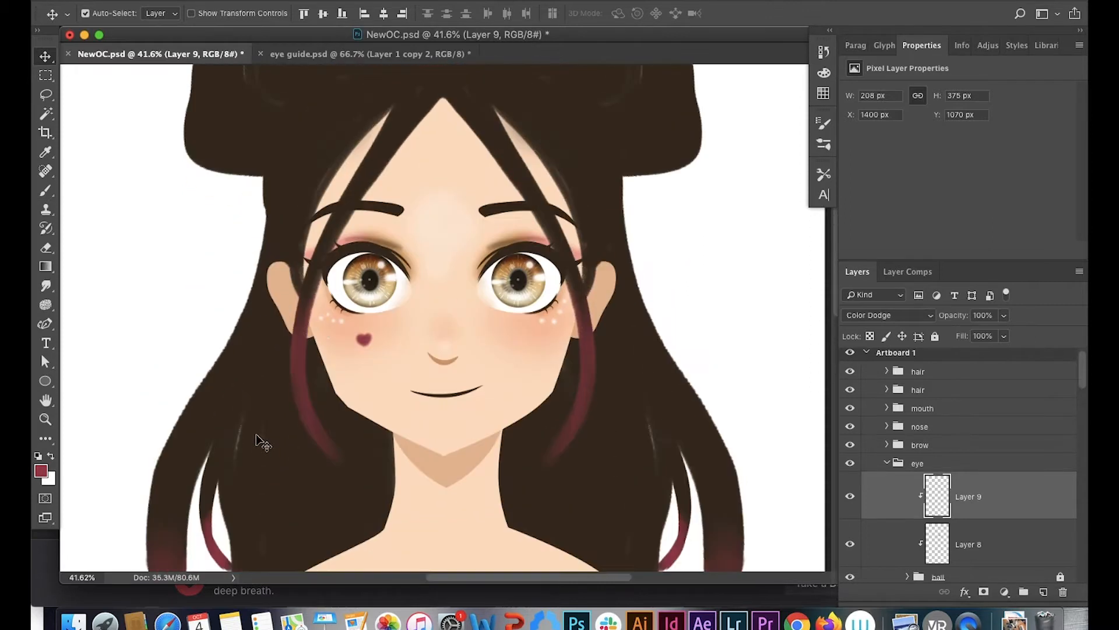
key("i")
left_click(525, 149)
left_click(42, 472)
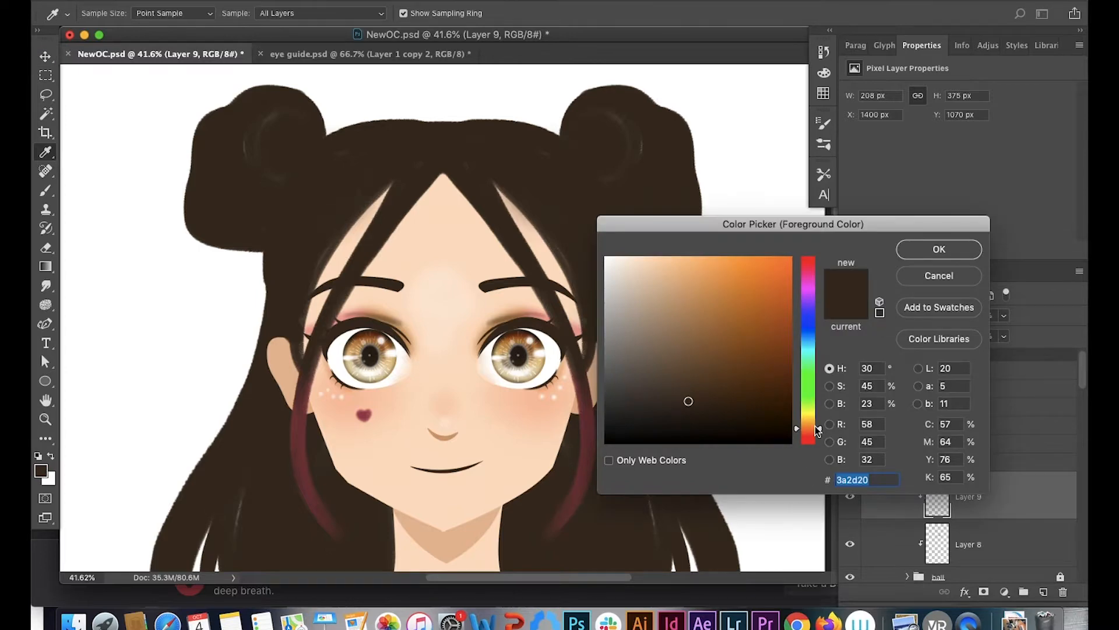
left_click(937, 249)
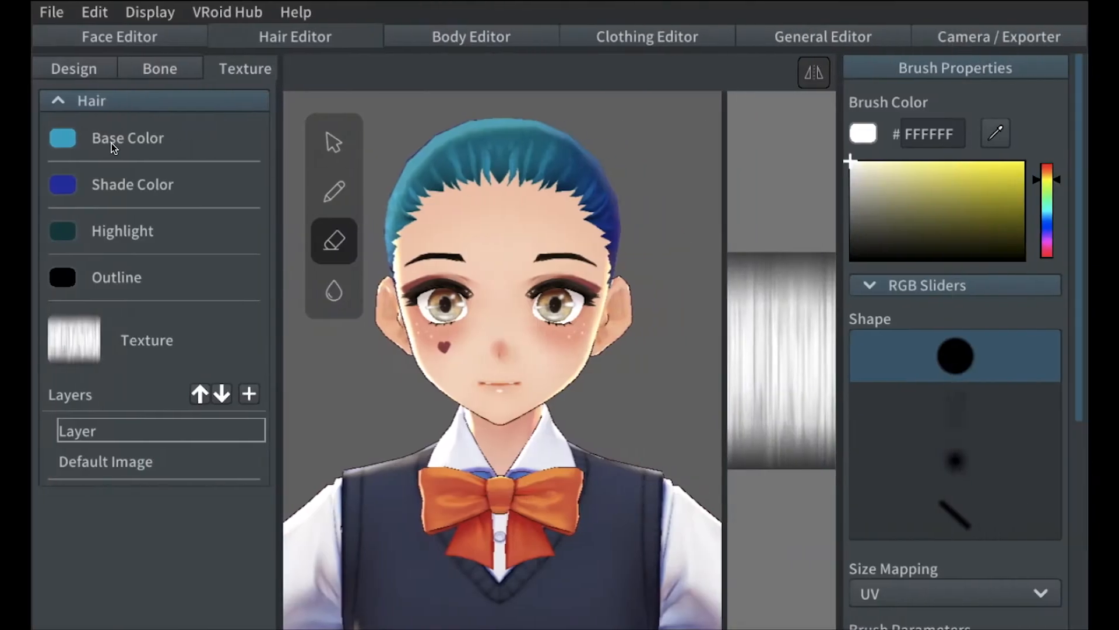
- Back in VRoid Studio, set the hair's base colour to the dark brown 3A2D20
left_click(69, 142)
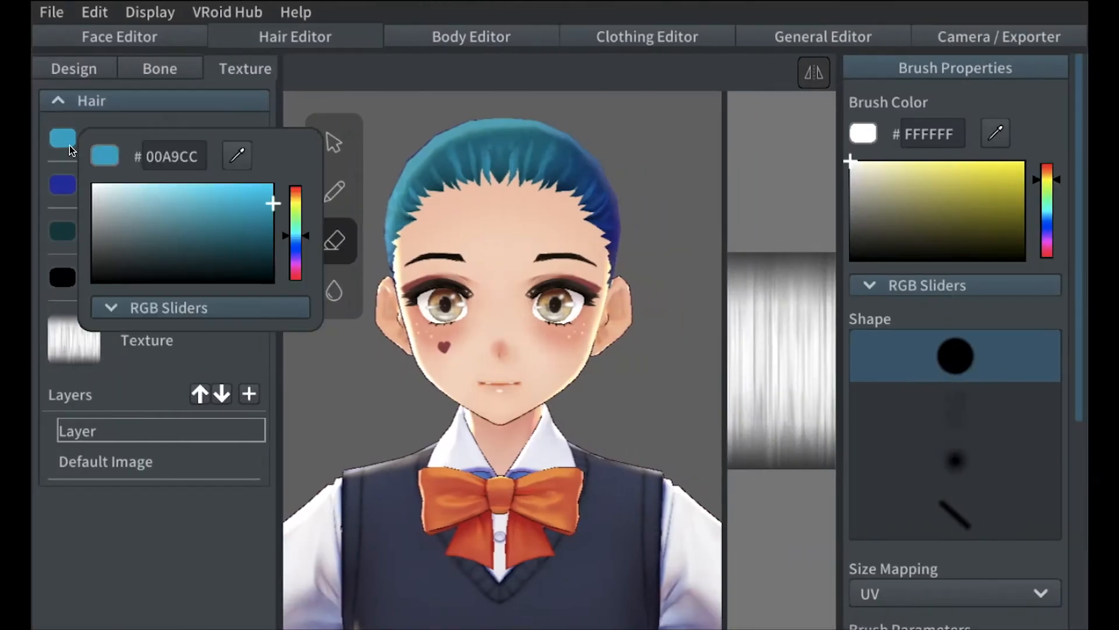
left_click(173, 157)
type("3A2D20")
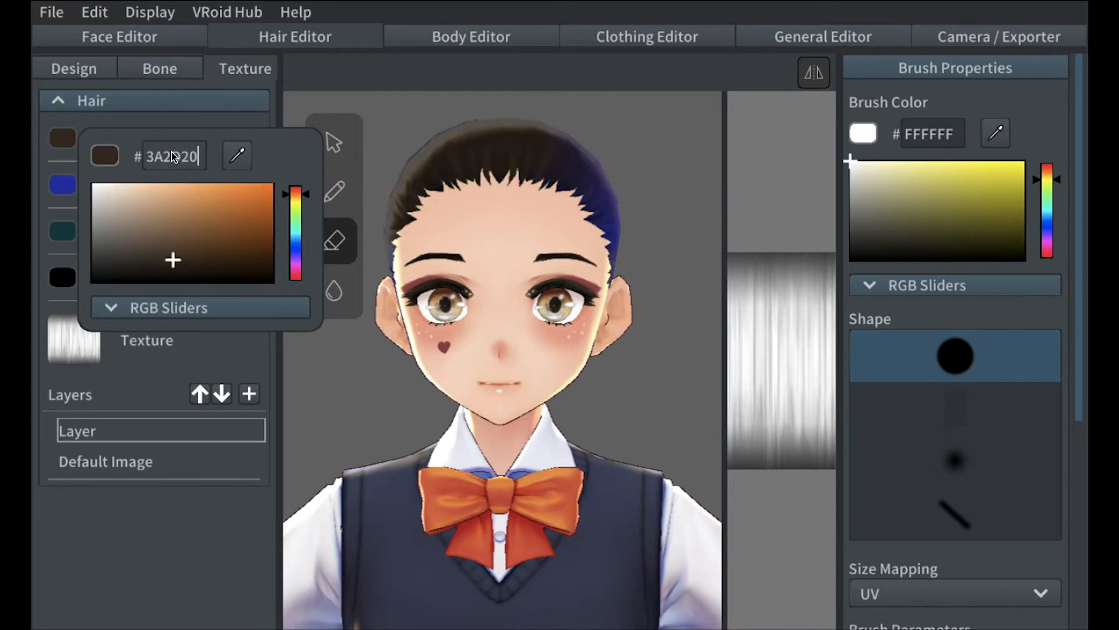
left_click(122, 120)
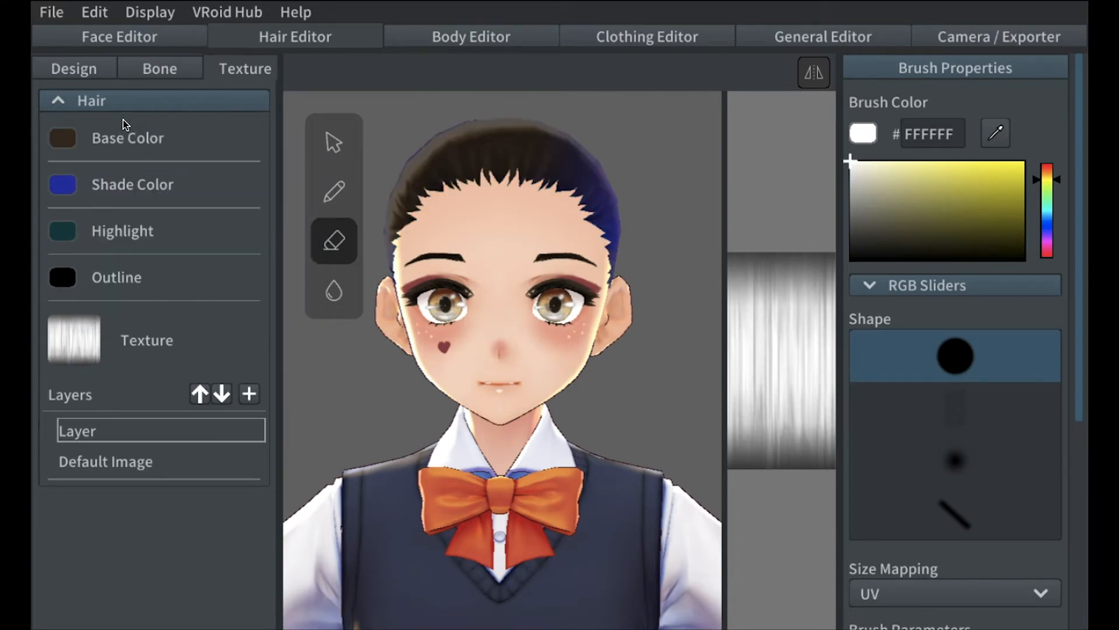
- Change the hair's shade colour to the base brown and darken it to the near-black brown 0F0B07
left_click(73, 186)
left_click(177, 210)
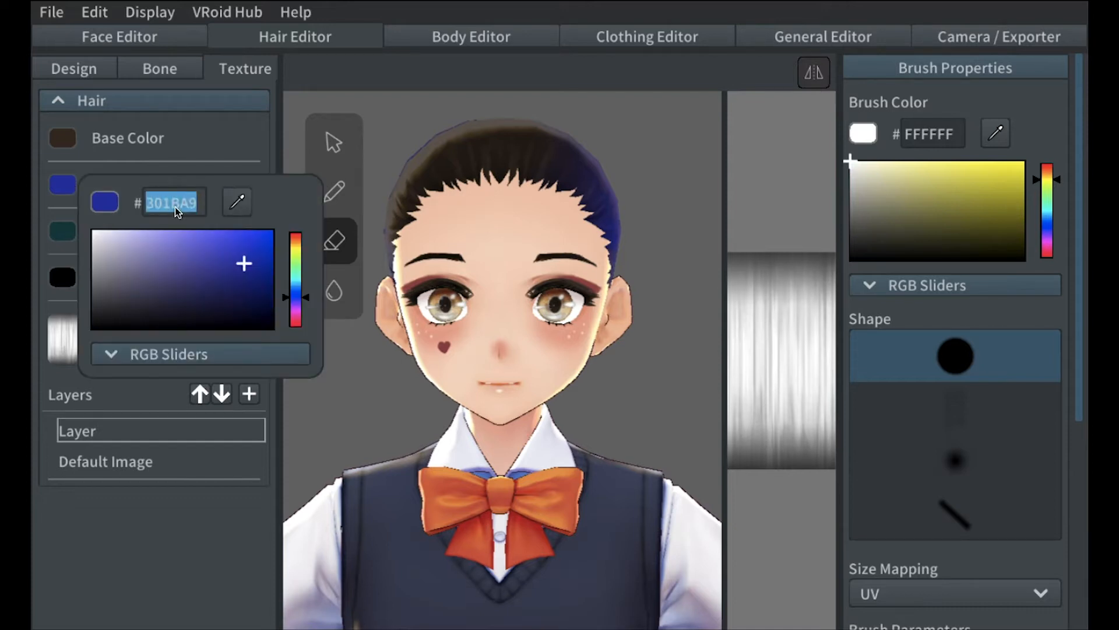
type("3A2D20")
left_click(185, 319)
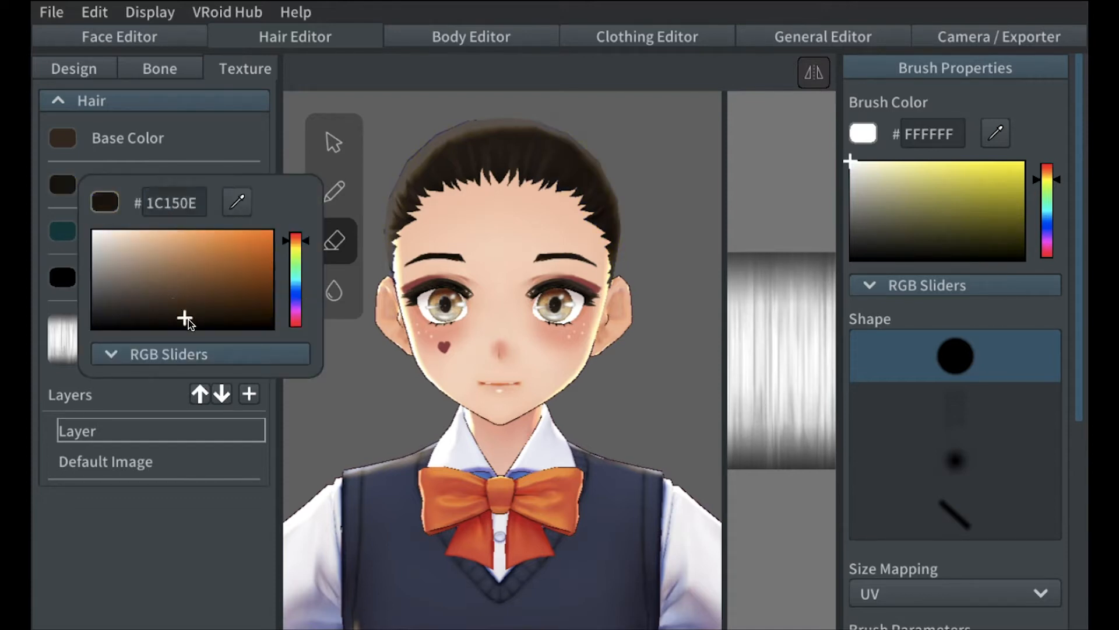
left_click(190, 322)
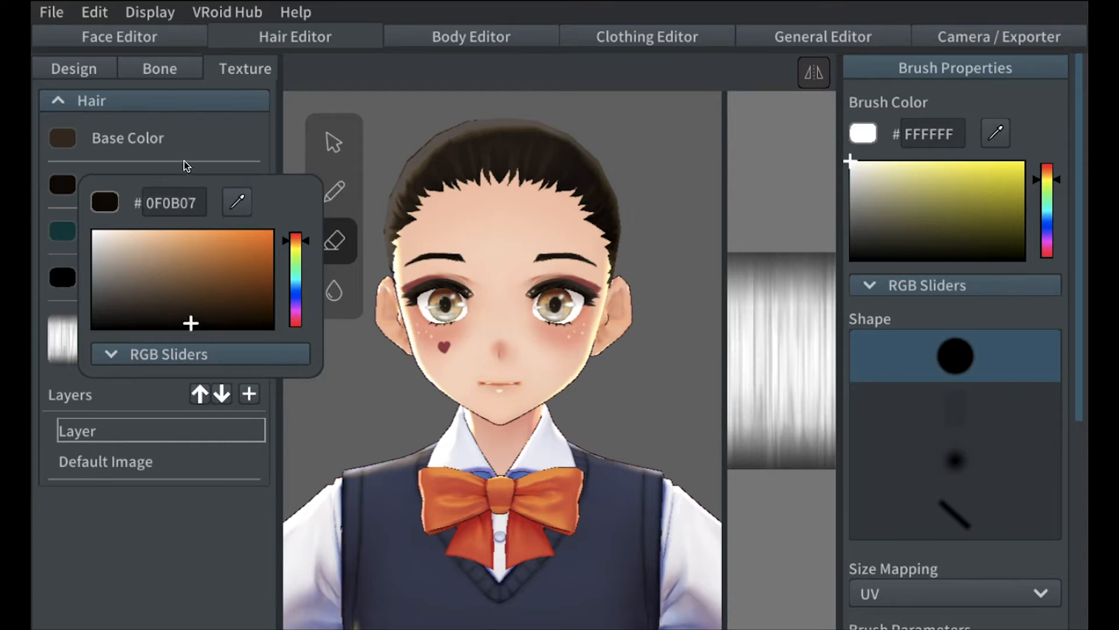
left_click(186, 166)
- Try the bright pink FF39B1 as the hair's highlight colour
left_click(64, 231)
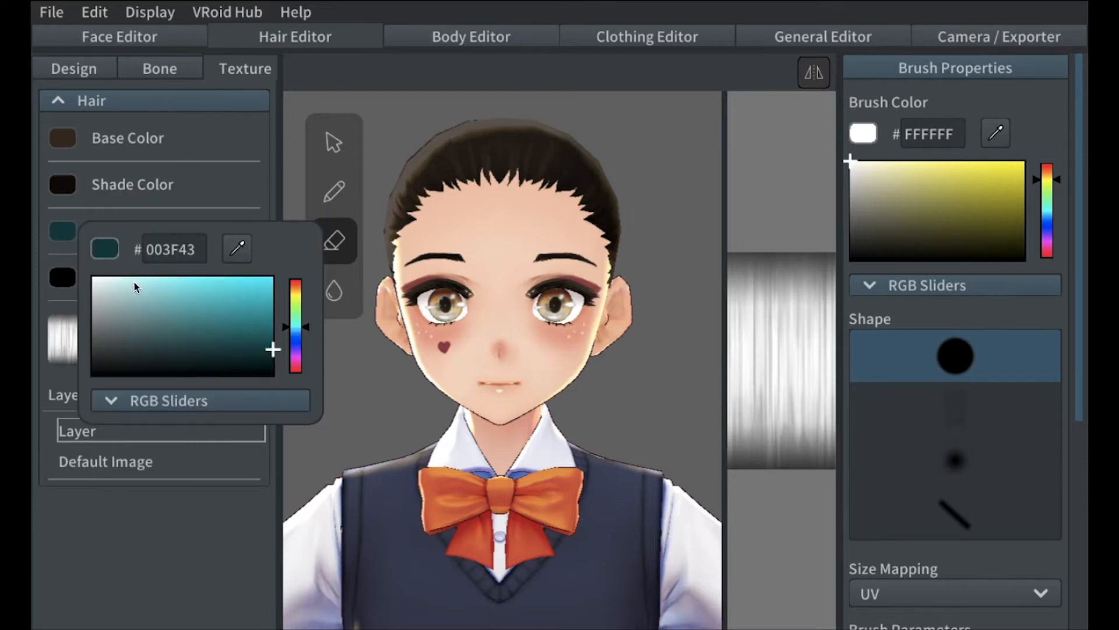
left_click(296, 363)
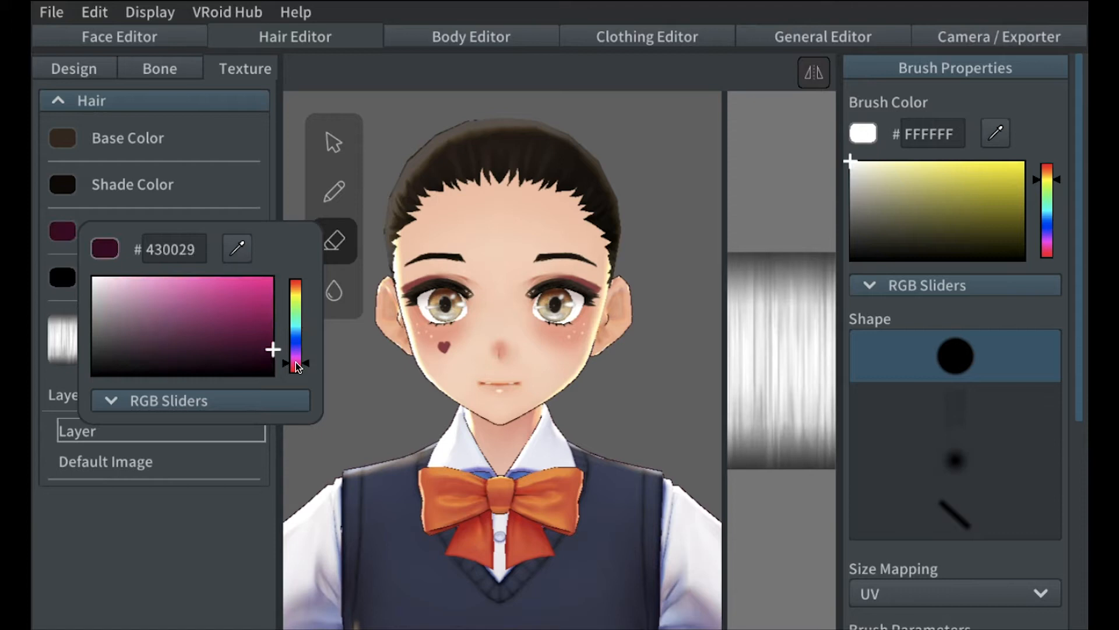
mouse_move(167, 276)
left_mouse_down()
mouse_move(236, 276)
mouse_move(228, 295)
mouse_move(232, 274)
left_mouse_up()
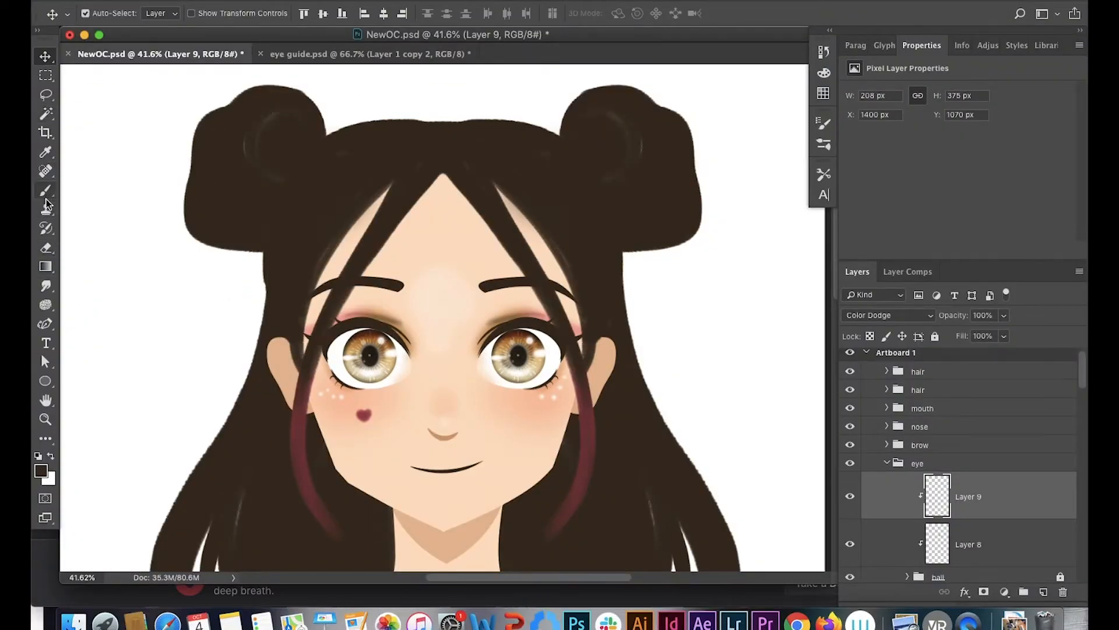
- Switch to Photoshop, sample the burgundy colour at the character's hair tips in NewOC.psd and copy its hex value
scroll(435, 442, "down", 10)
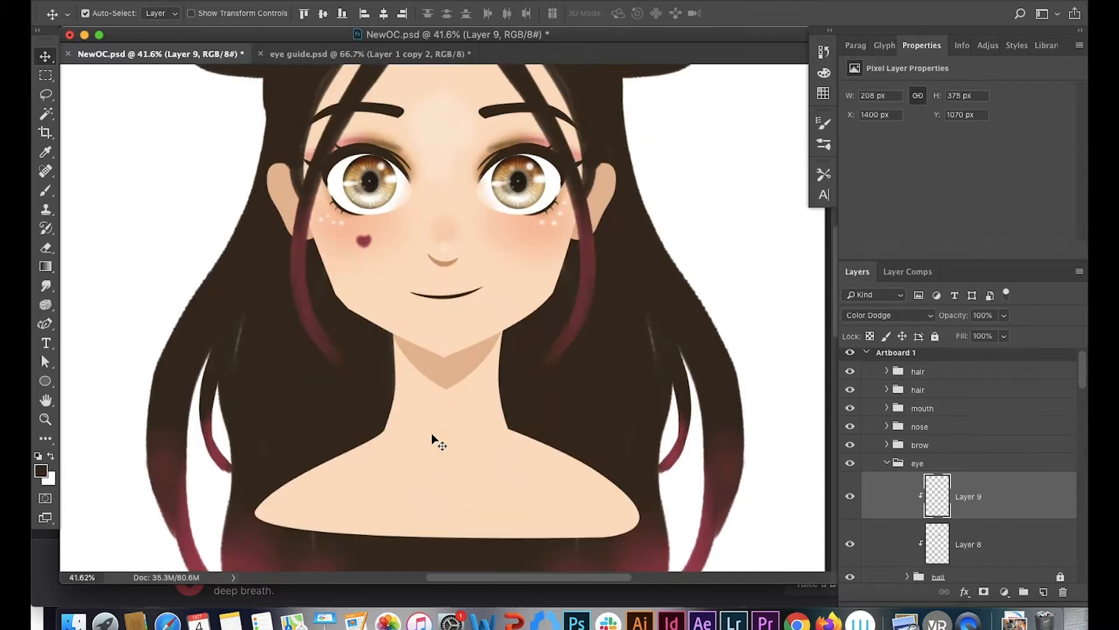
key("i")
left_click(235, 537)
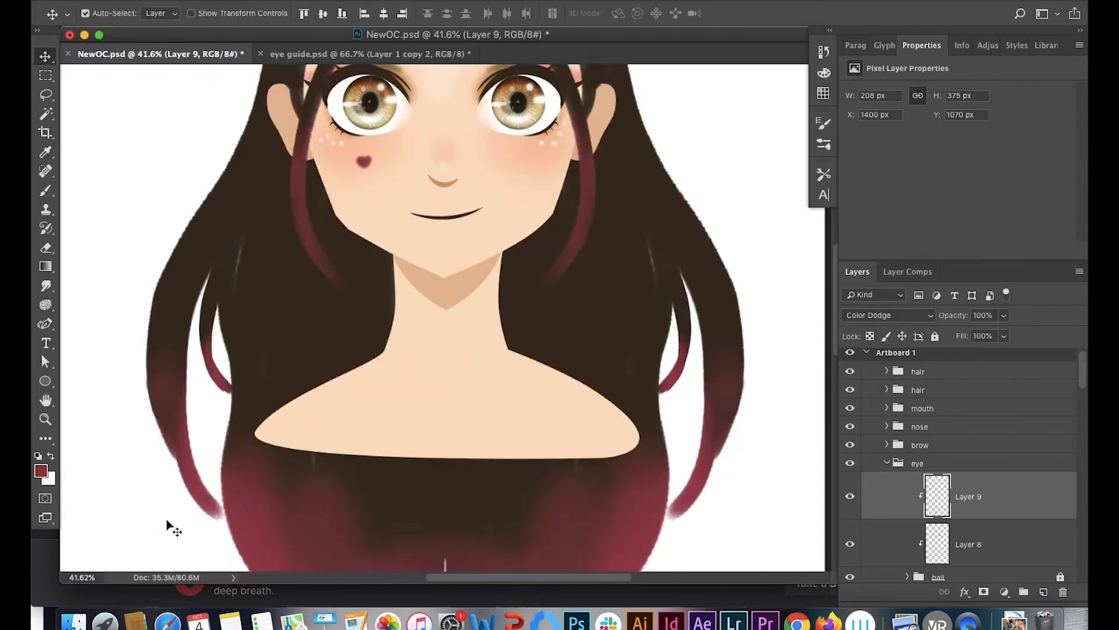
left_click(41, 471)
left_click(939, 251)
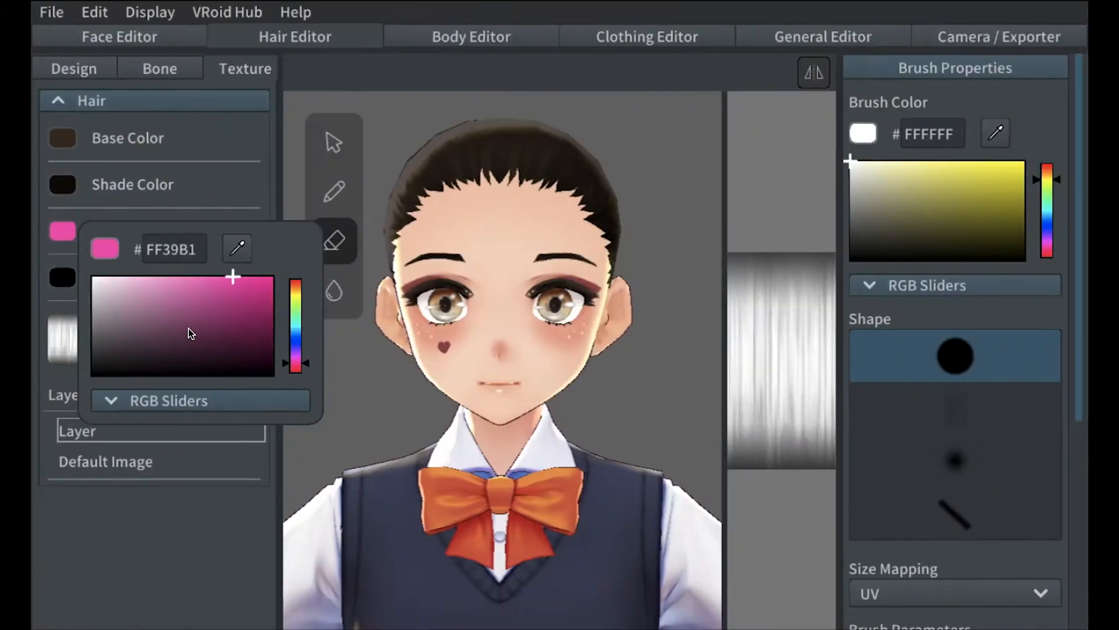
- Back in VRoid Studio, set the hair's highlight colour to the sampled burgundy 803D44
left_click(173, 249)
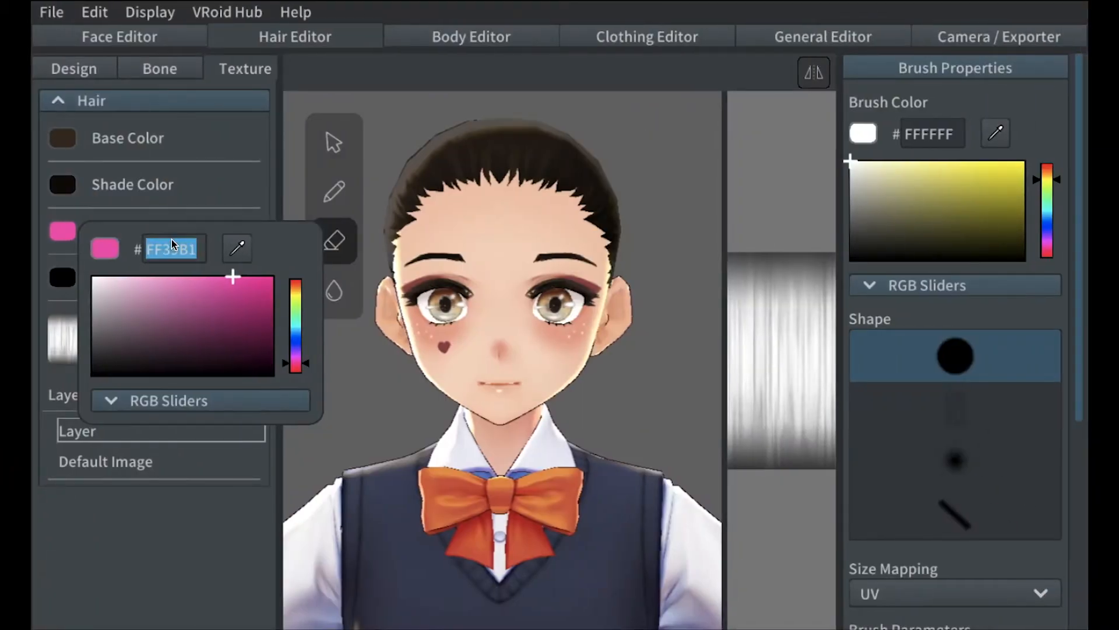
type("803D44")
left_click(209, 214)
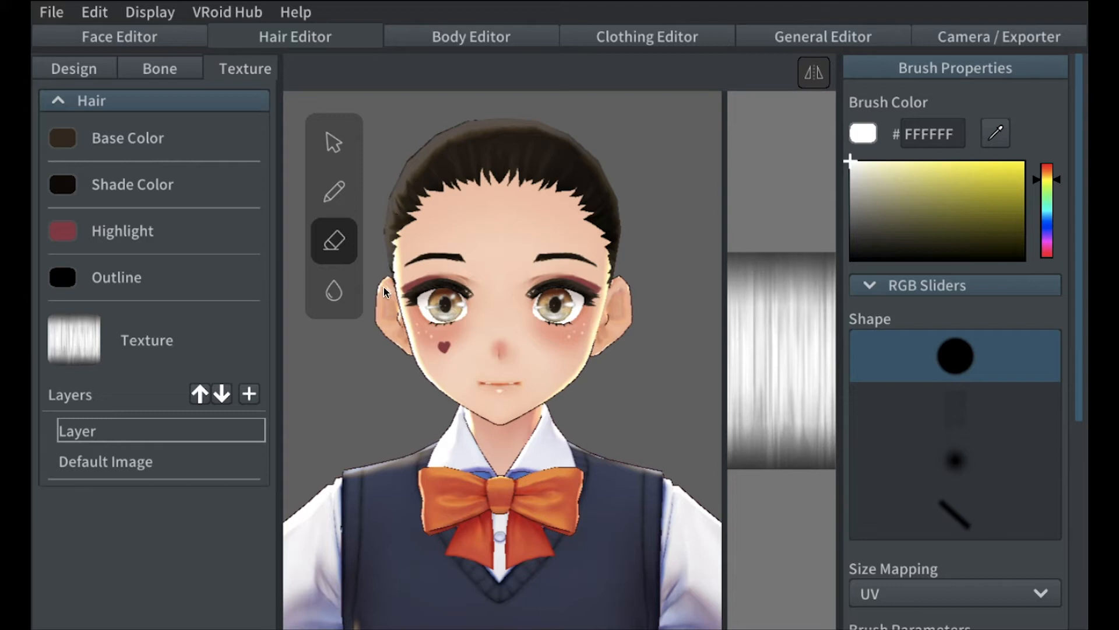
right_click_drag(385, 292, 450, 308)
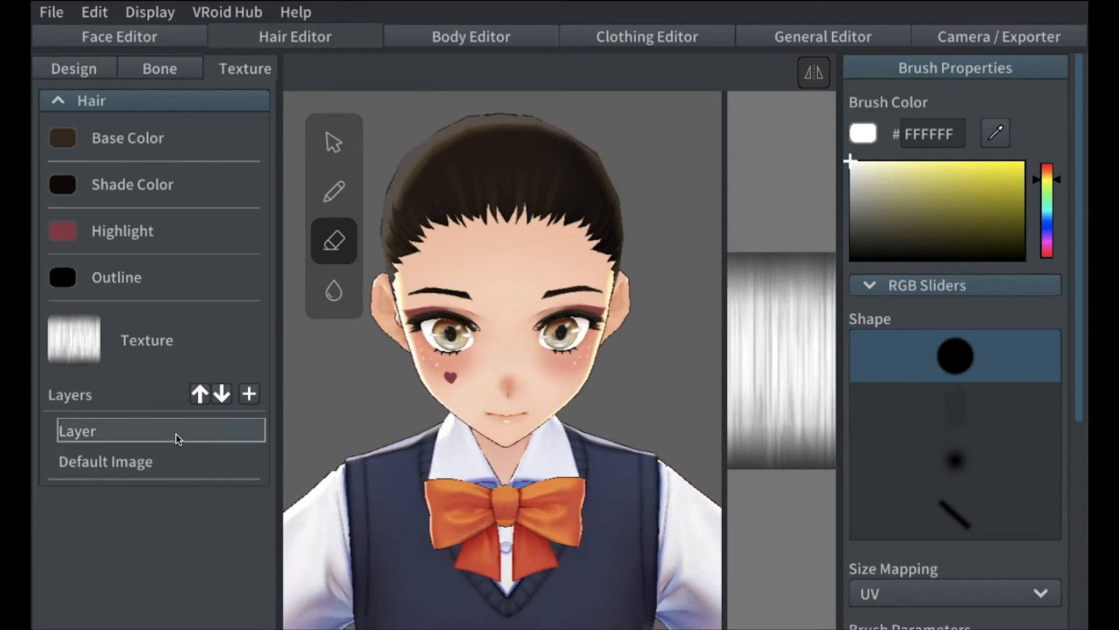
right_click_drag(466, 371, 461, 356)
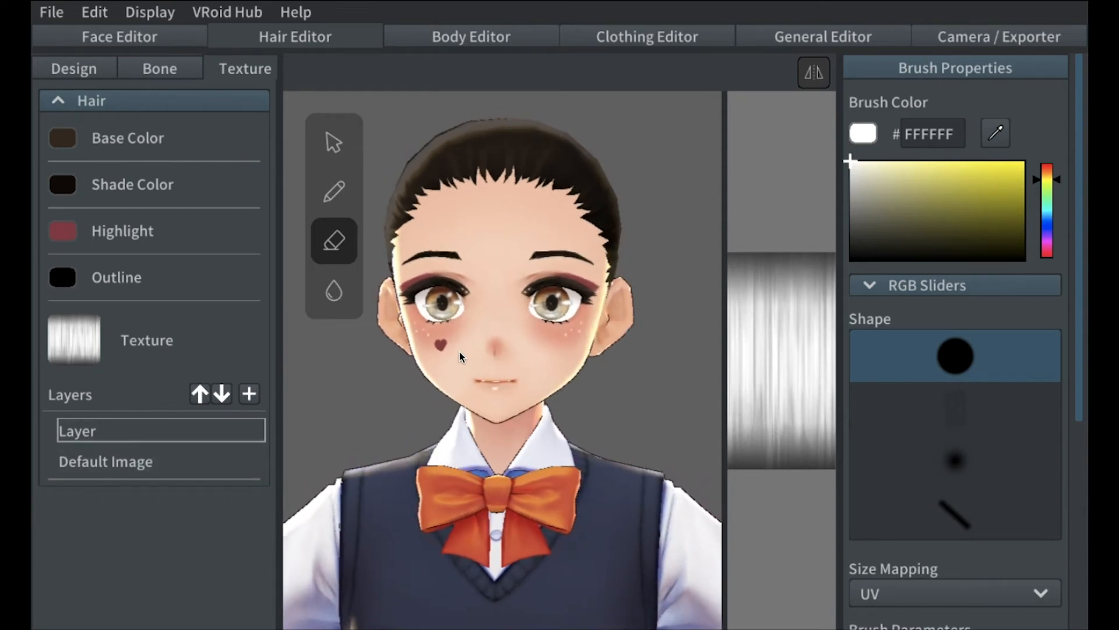
left_click(333, 192)
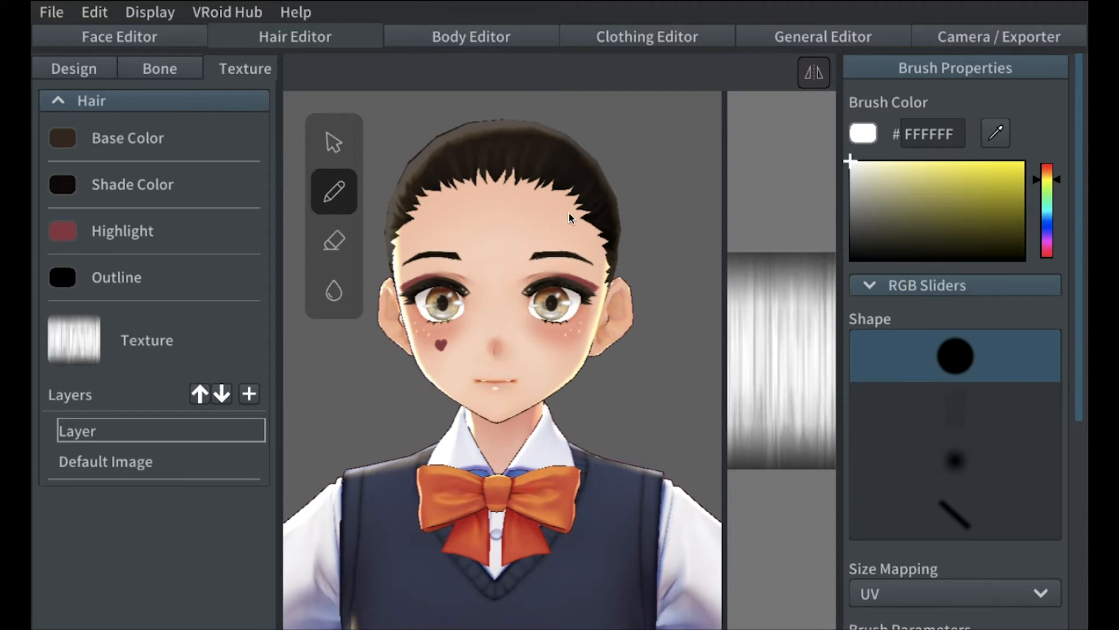
left_click(199, 463)
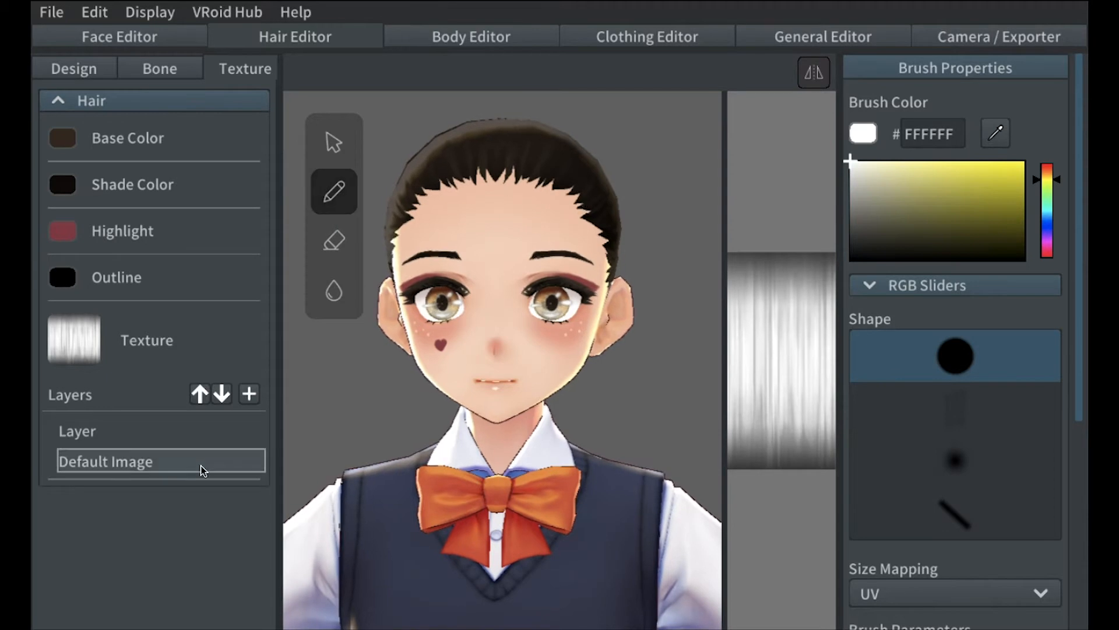
left_click(196, 432)
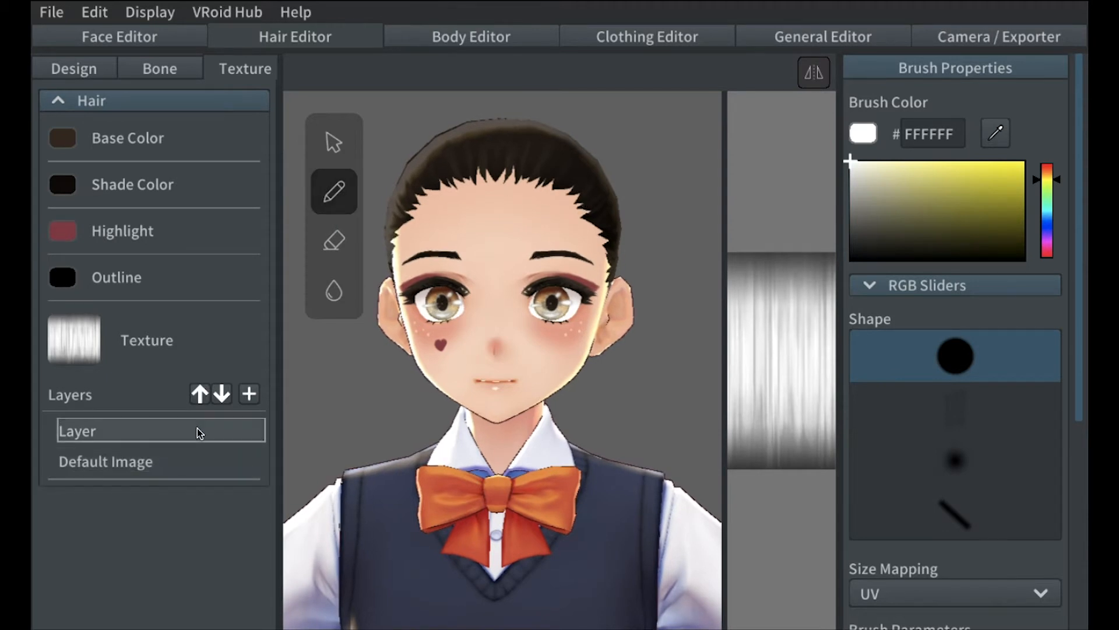
- Return to the hair design settings and activate the hair brush for drawing strands
left_click(64, 81)
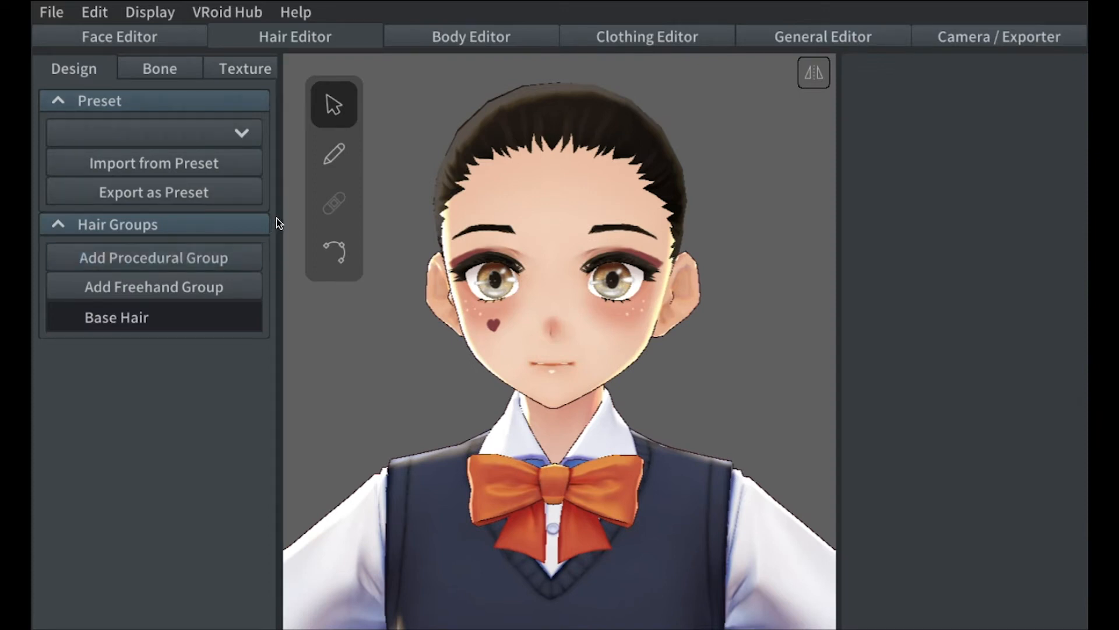
left_click(327, 162)
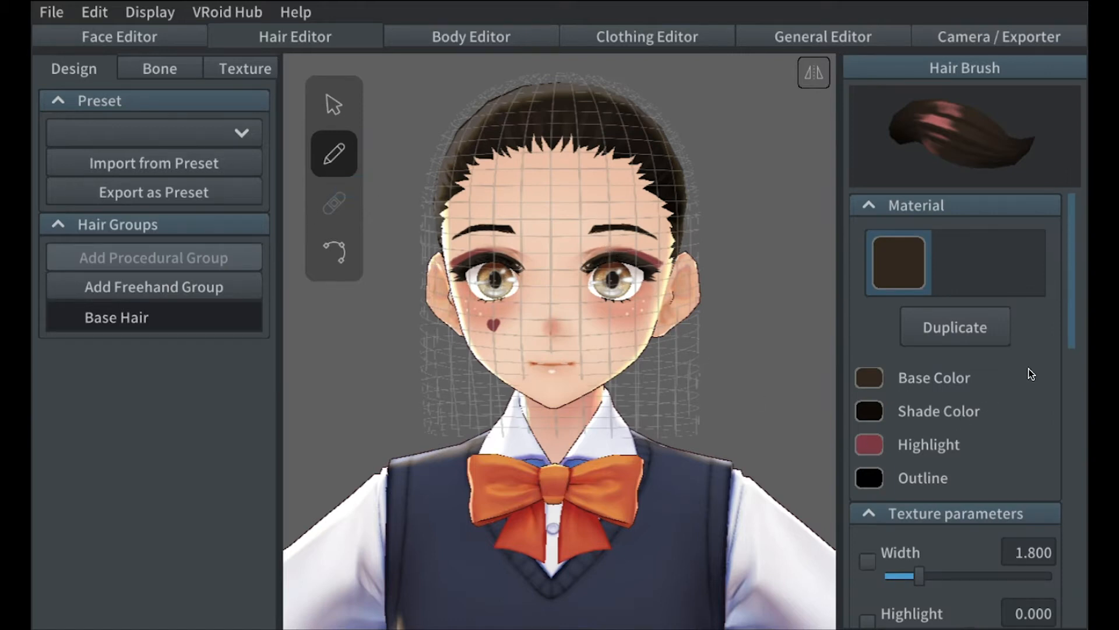
mouse_move(1070, 327)
left_mouse_down()
mouse_move(1049, 619)
mouse_move(1066, 475)
mouse_move(1034, 222)
left_mouse_up()
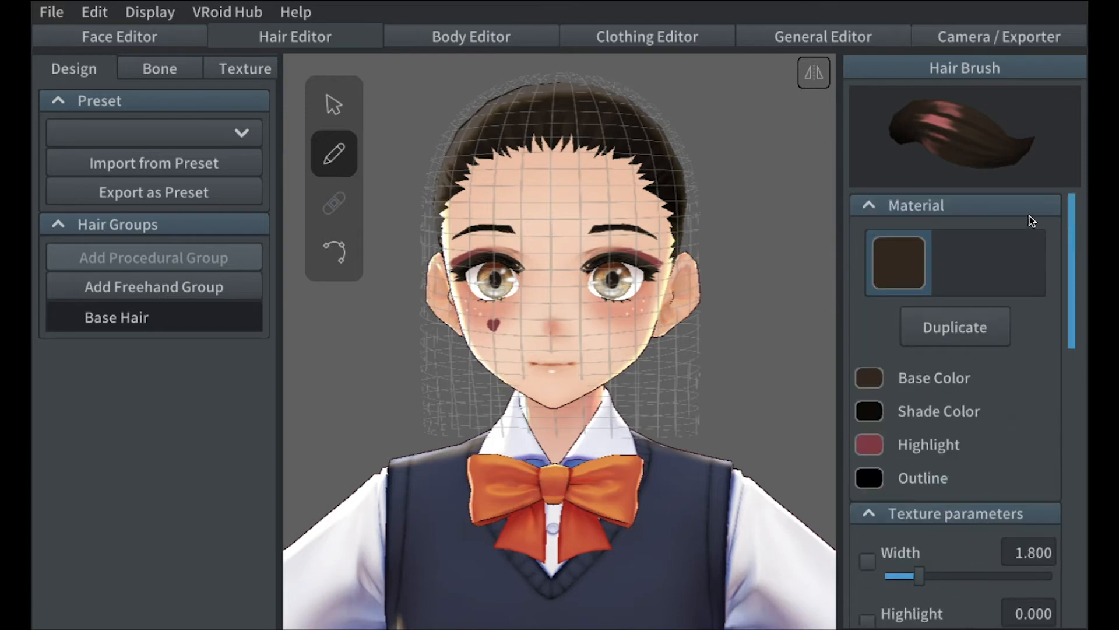
- Add a freehand hair group and undo its creation
left_click(194, 288)
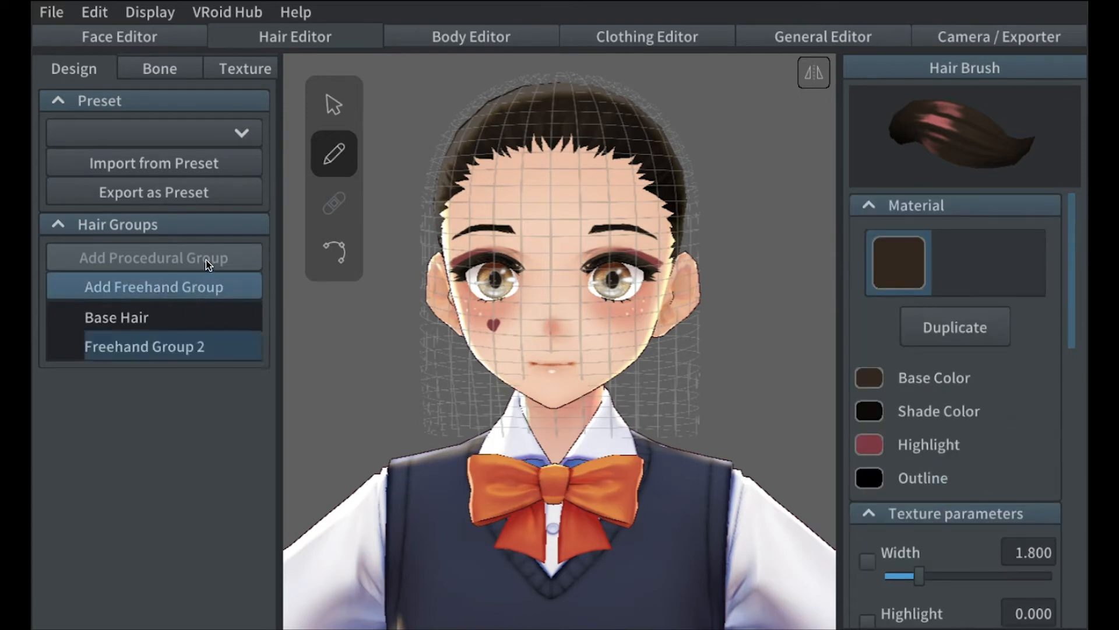
key("ctrl+z")
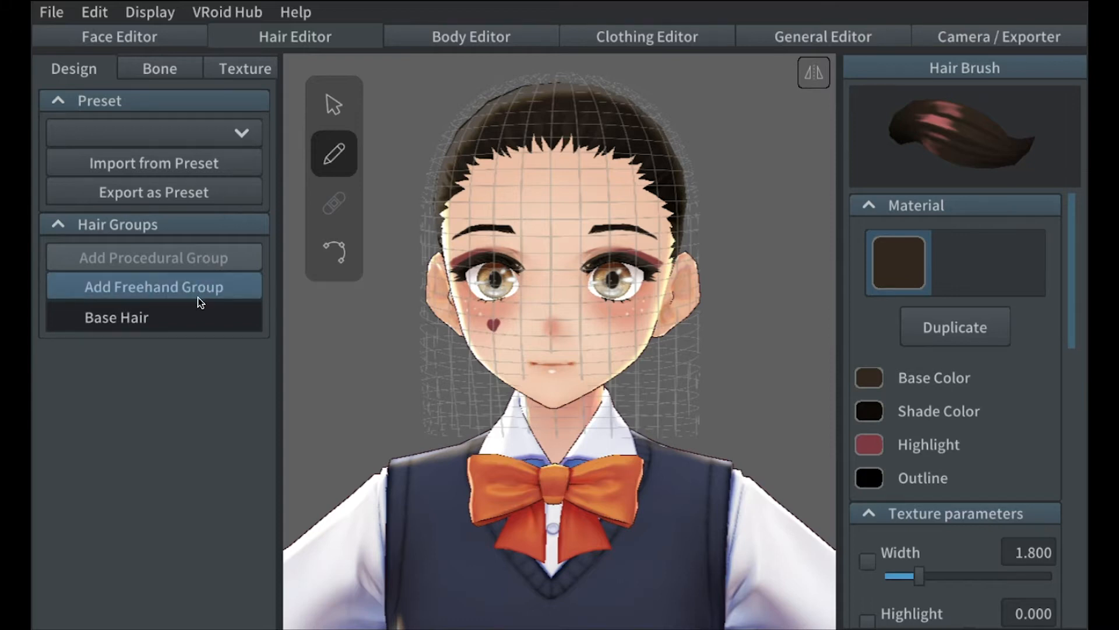
- Add a freehand hair group and review the hair brush's available curve presets, keeping Fluffy
left_click(203, 291)
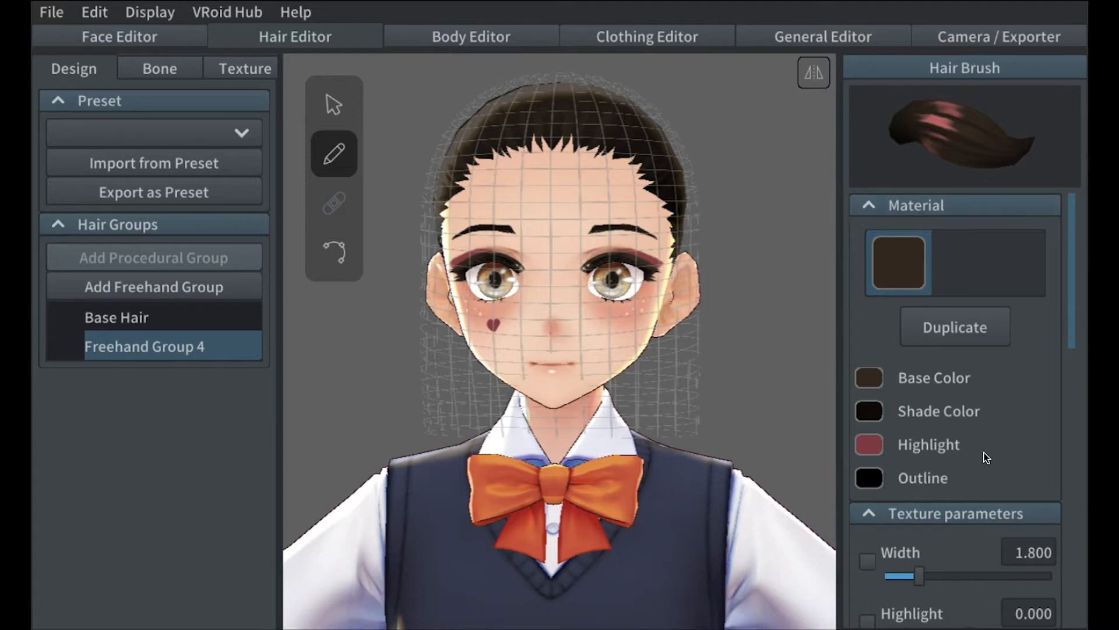
mouse_move(1075, 300)
left_mouse_down()
mouse_move(1065, 405)
mouse_move(1072, 575)
left_mouse_up()
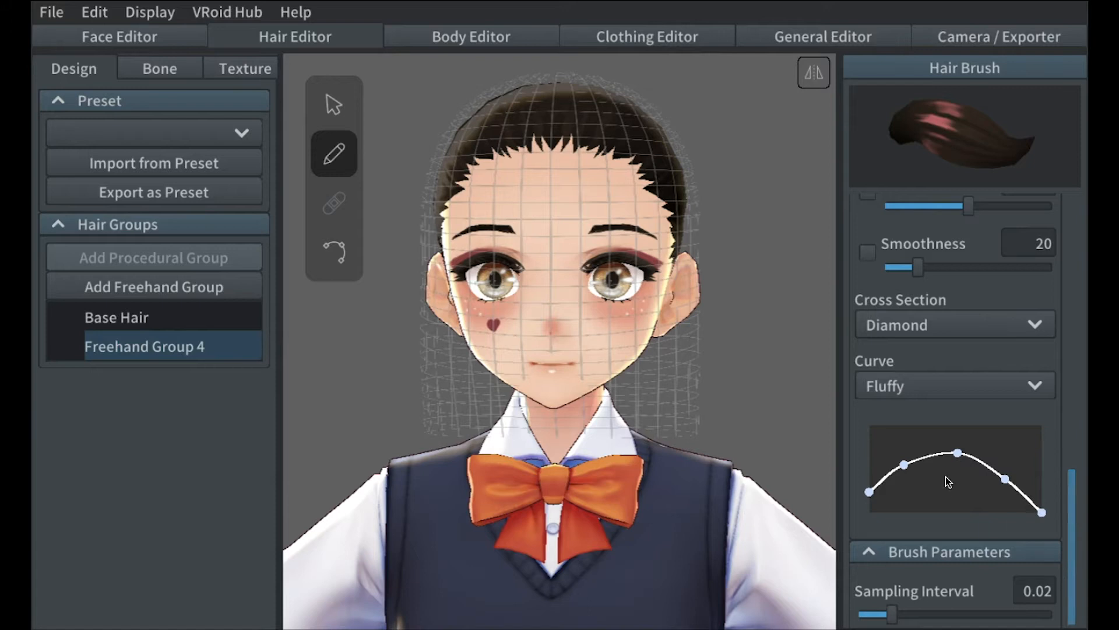
left_click(940, 386)
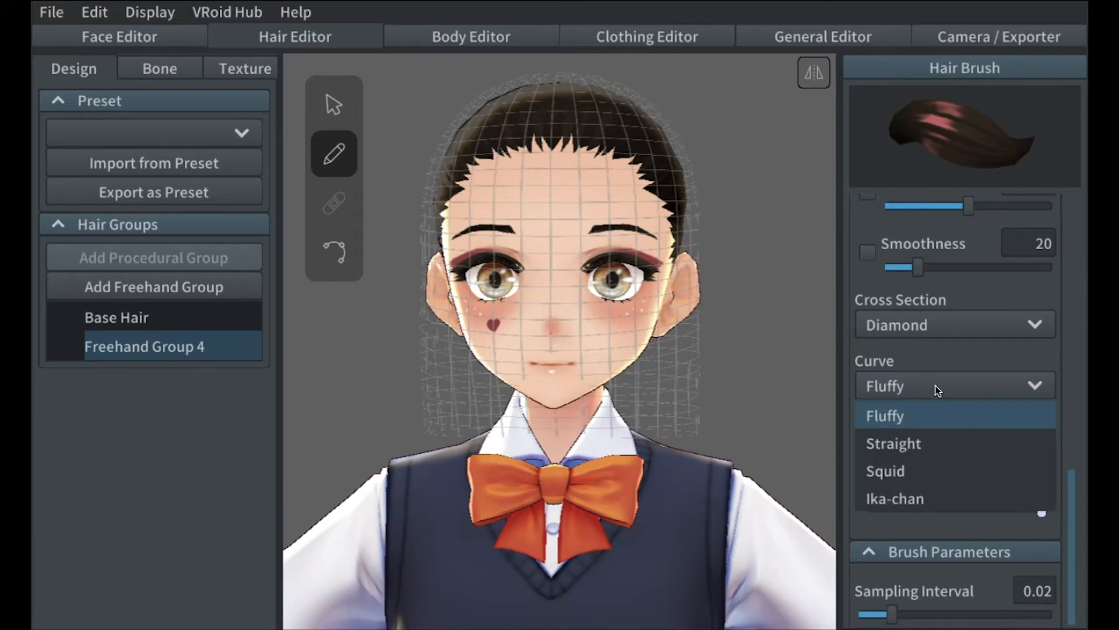
left_click(936, 386)
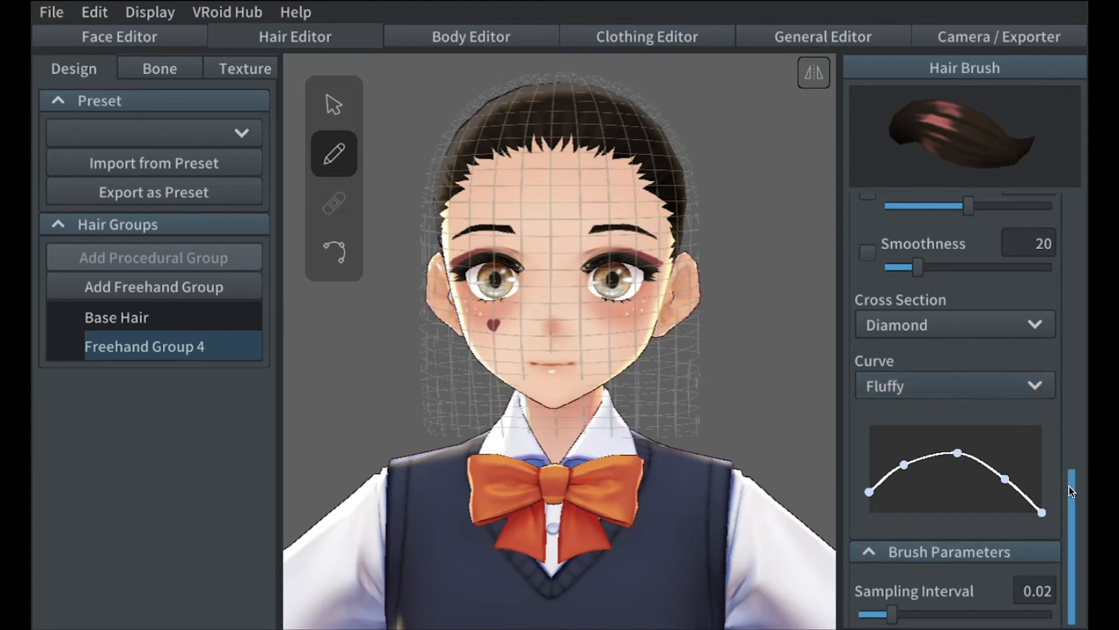
scroll(1069, 484, "down", 1)
scroll(1070, 478, "up", 10)
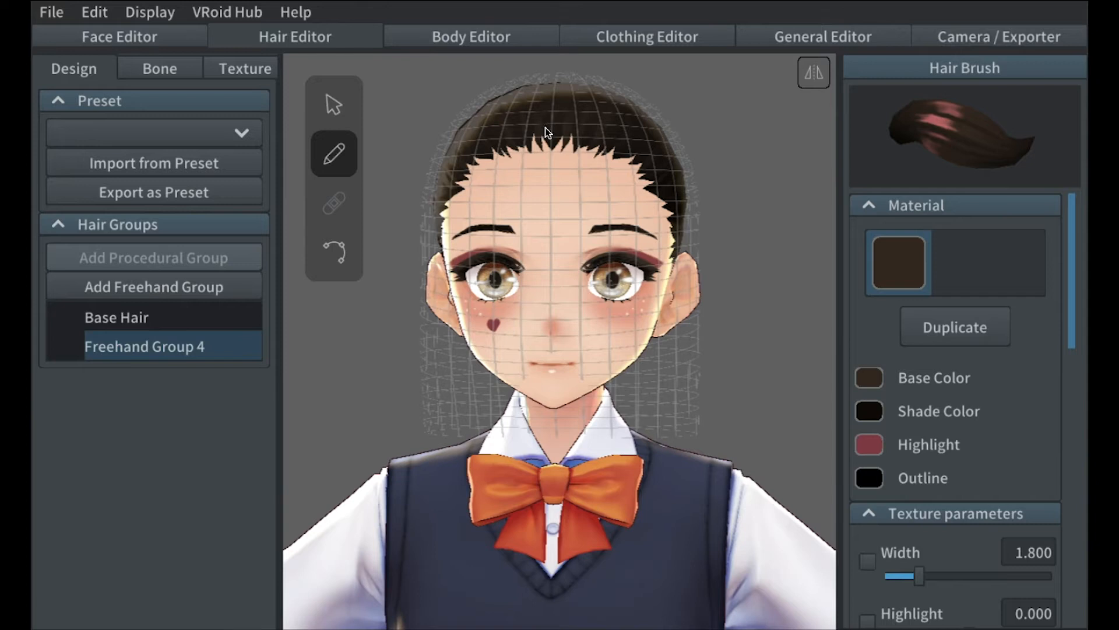
- Try drawing a single bang strand from the front hairline across the forehead and undo it
left_click_drag(536, 123, 555, 247)
key("ctrl+z")
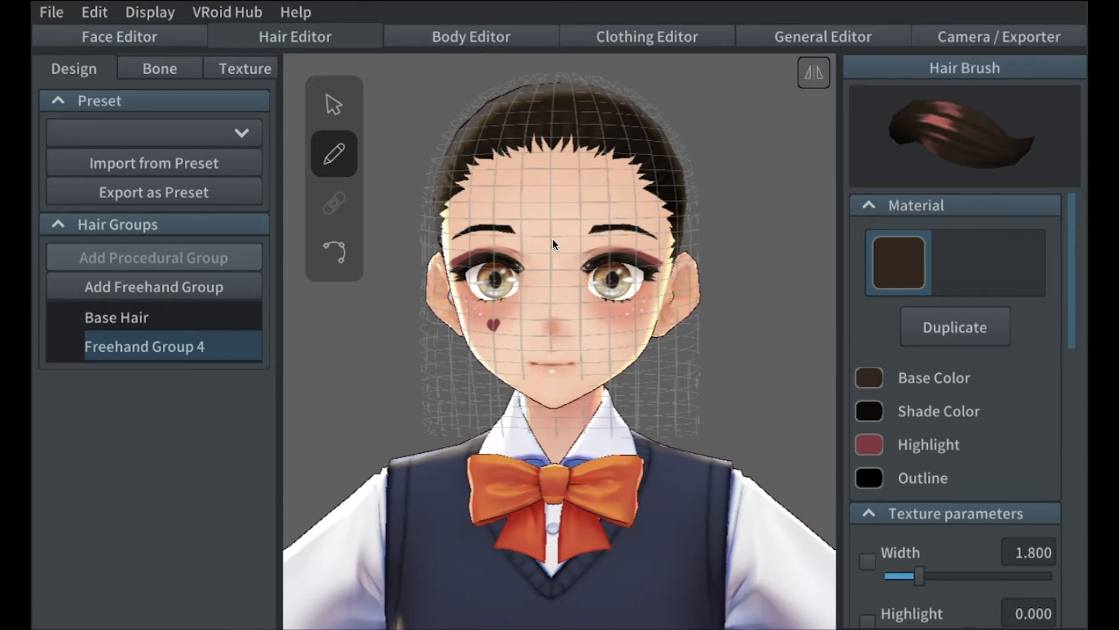
left_click_drag(477, 204, 452, 289)
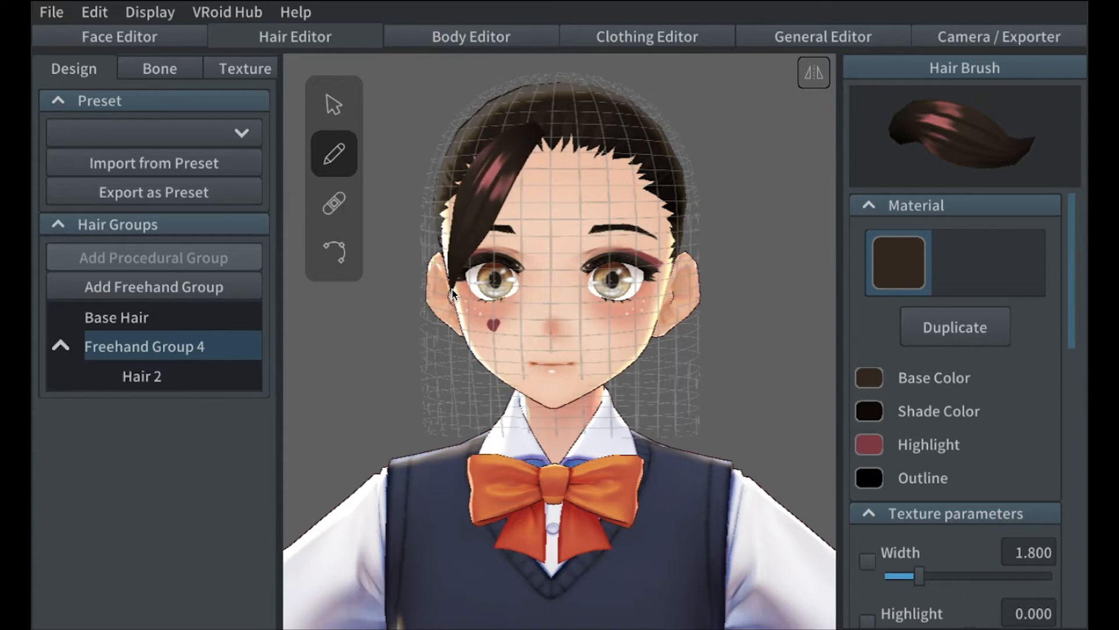
key("ctrl+z")
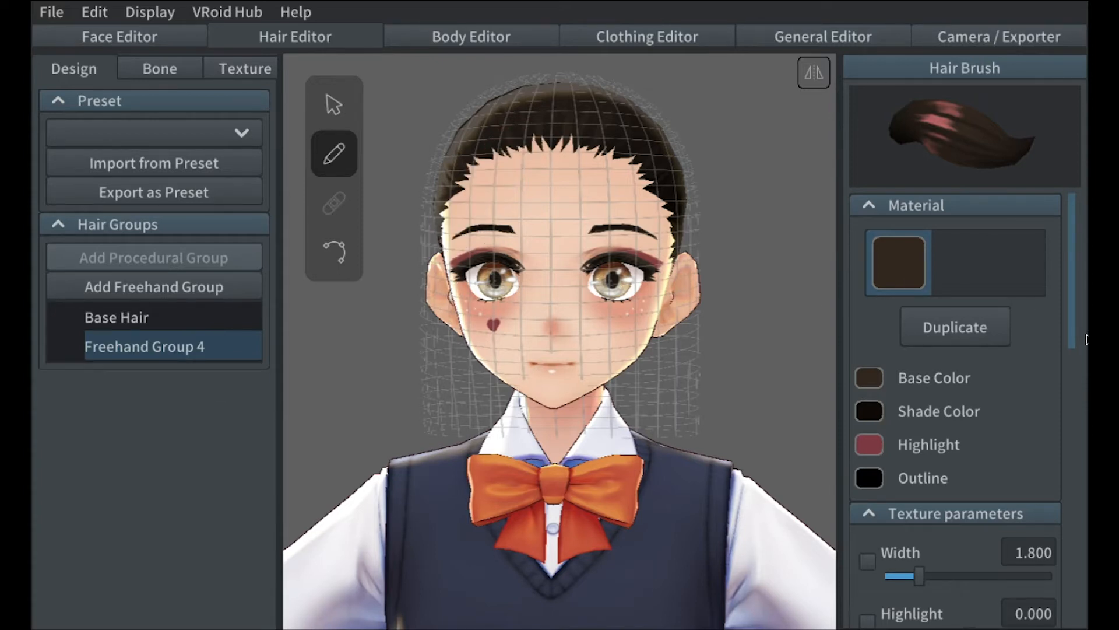
- Set the hair brush's cross section to Triangle (Old)
left_click_drag(1071, 336, 1078, 557)
left_click(974, 472)
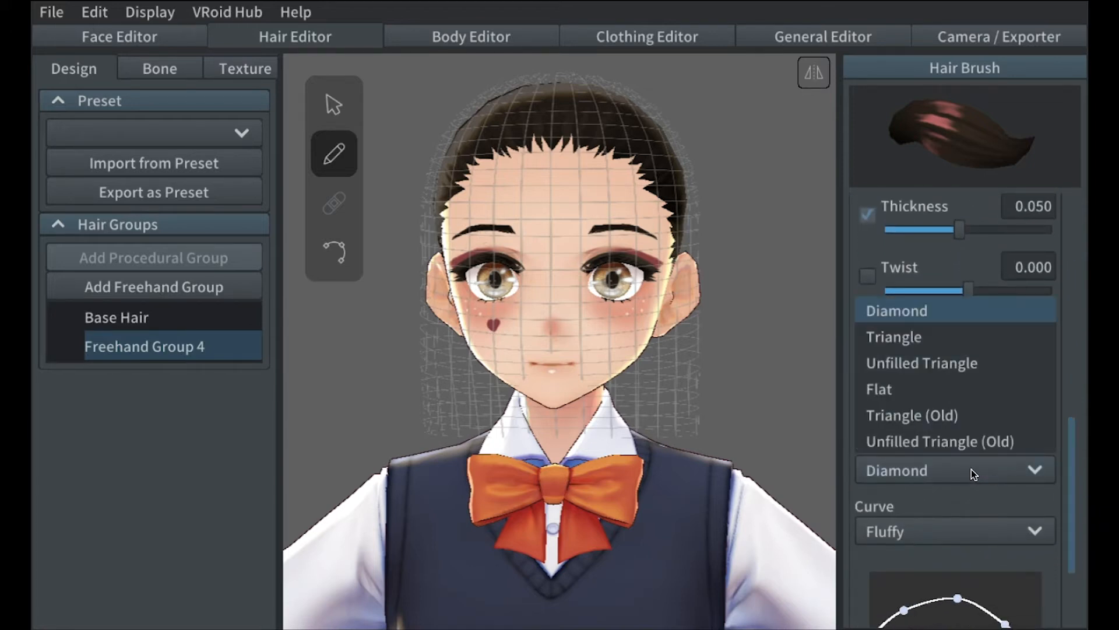
left_click(954, 415)
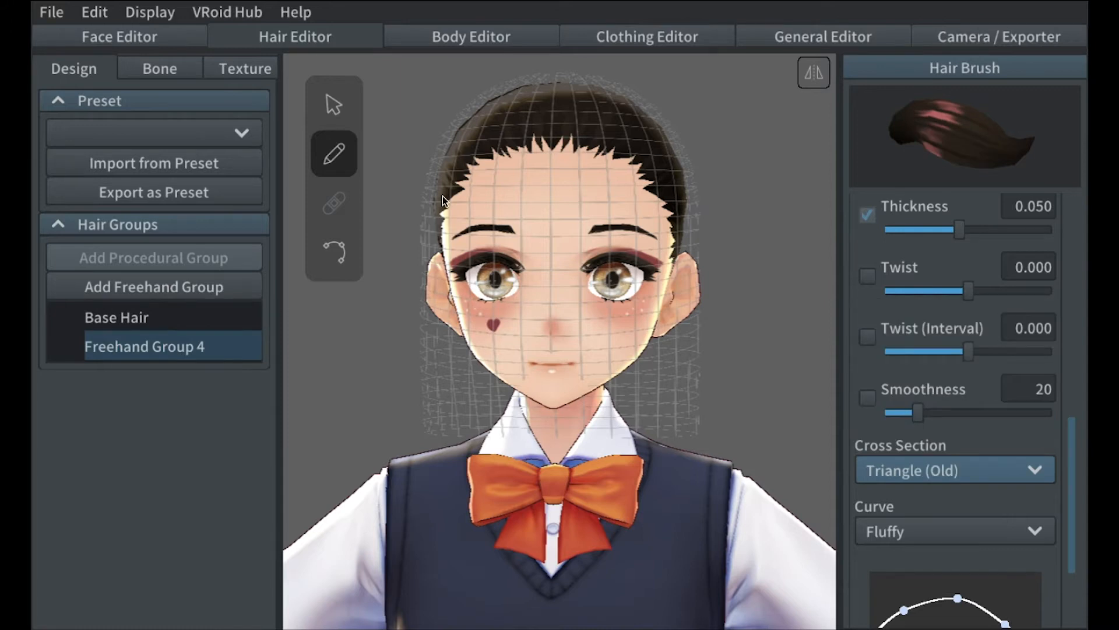
- Try drawing long mirrored strands down both sides of the face and undo them
mouse_move(547, 90)
left_mouse_down()
mouse_move(477, 197)
mouse_move(457, 359)
mouse_move(425, 398)
mouse_move(408, 397)
left_mouse_up()
key("ctrl+z")
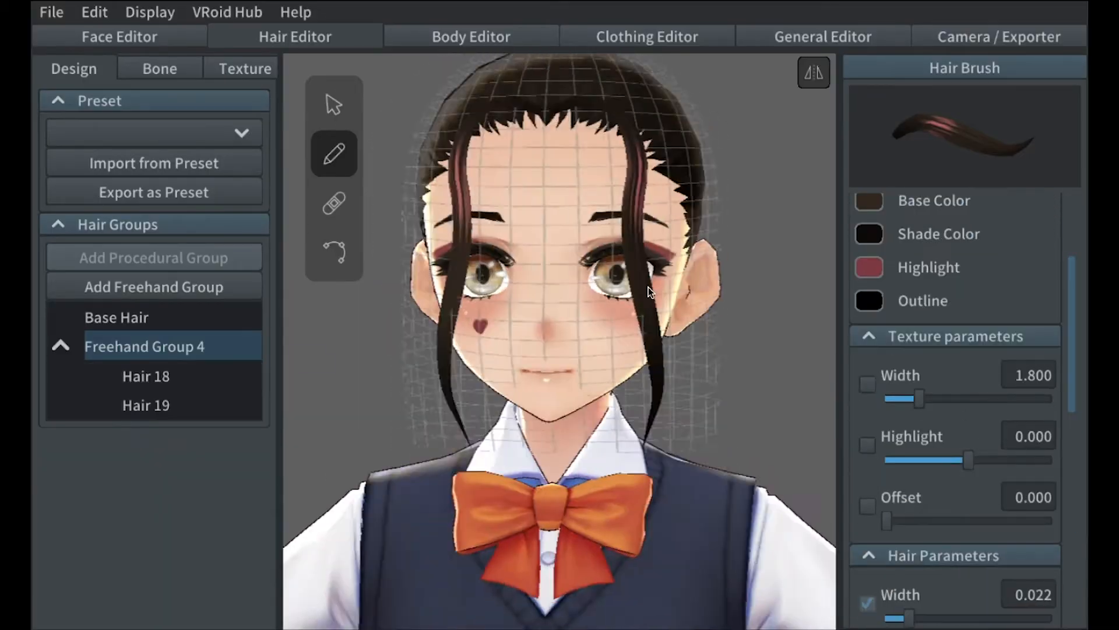
key("ctrl+z")
- Enable the brush's texture Offset parameter and draw a long mirrored strand framing the side of the face
right_click_drag(648, 287, 752, 287)
left_click(868, 506)
left_click_drag(1070, 395, 1072, 574)
left_click(955, 474)
left_click_drag(594, 111, 548, 402)
mouse_move(642, 292)
right_mouse_down()
mouse_move(495, 291)
mouse_move(699, 291)
mouse_move(601, 292)
right_mouse_up()
- Add a second freehand hair group and draw a mirrored strand sweeping from the front hairline back toward the ear
left_click(60, 346)
left_click(154, 287)
left_click(955, 474)
scroll(956, 391, "up", 10)
left_click_drag(663, 145, 522, 285)
- Set the strand width to 0.033 and delete the second freehand hair group
left_click(957, 339)
left_click_drag(914, 342, 928, 342)
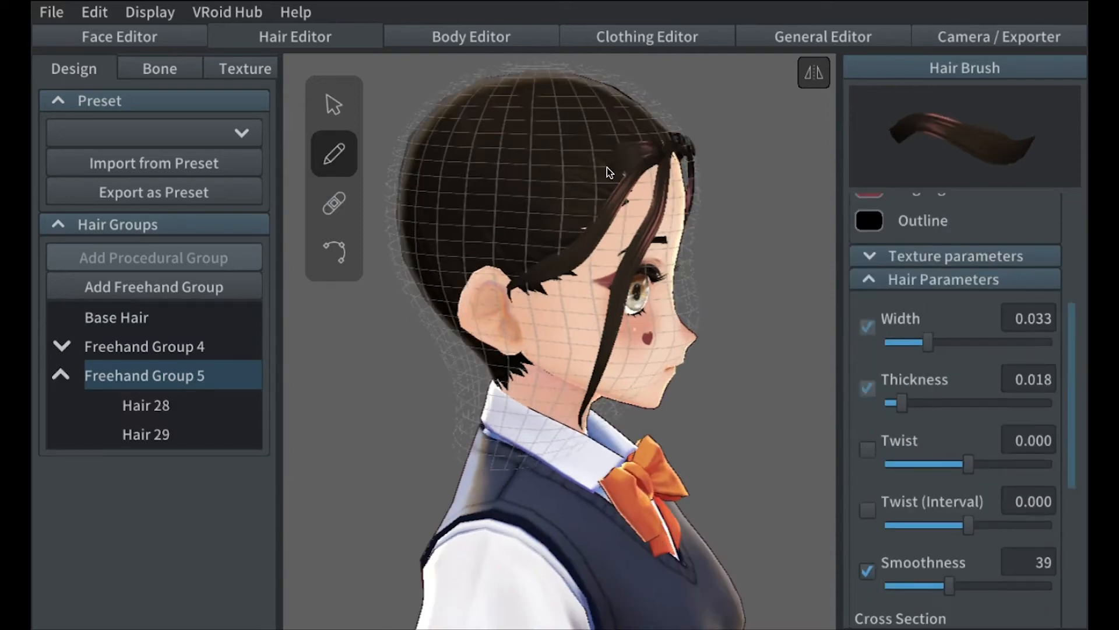
right_click_drag(700, 303, 572, 310)
key("Delete")
- In Freehand Group 4, draw two mirrored pairs of strands sweeping from the front parting along the hairline toward the ears
left_click(60, 346)
left_click_drag(575, 131, 487, 257)
right_click_drag(502, 292, 569, 295)
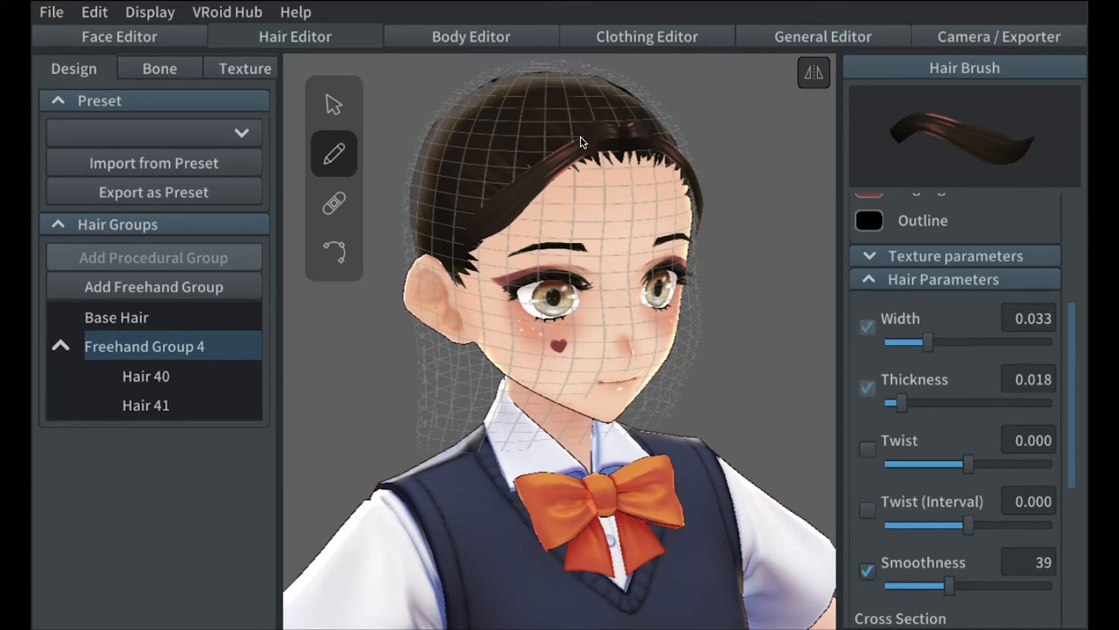
mouse_move(581, 138)
left_mouse_down()
mouse_move(506, 173)
mouse_move(463, 226)
left_mouse_up()
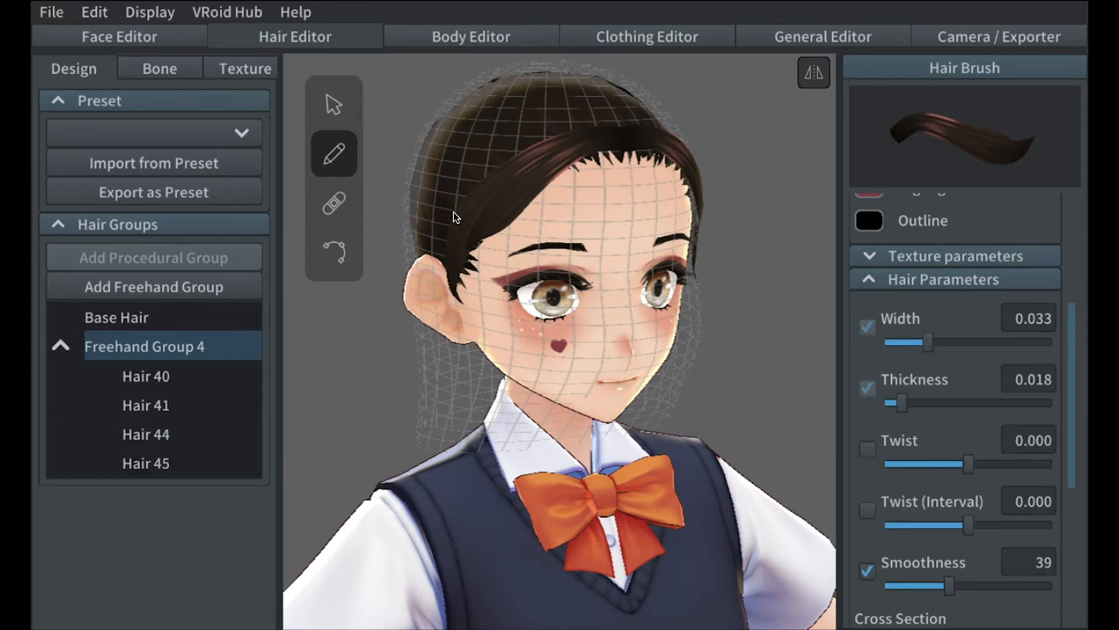
right_click_drag(485, 197, 547, 210)
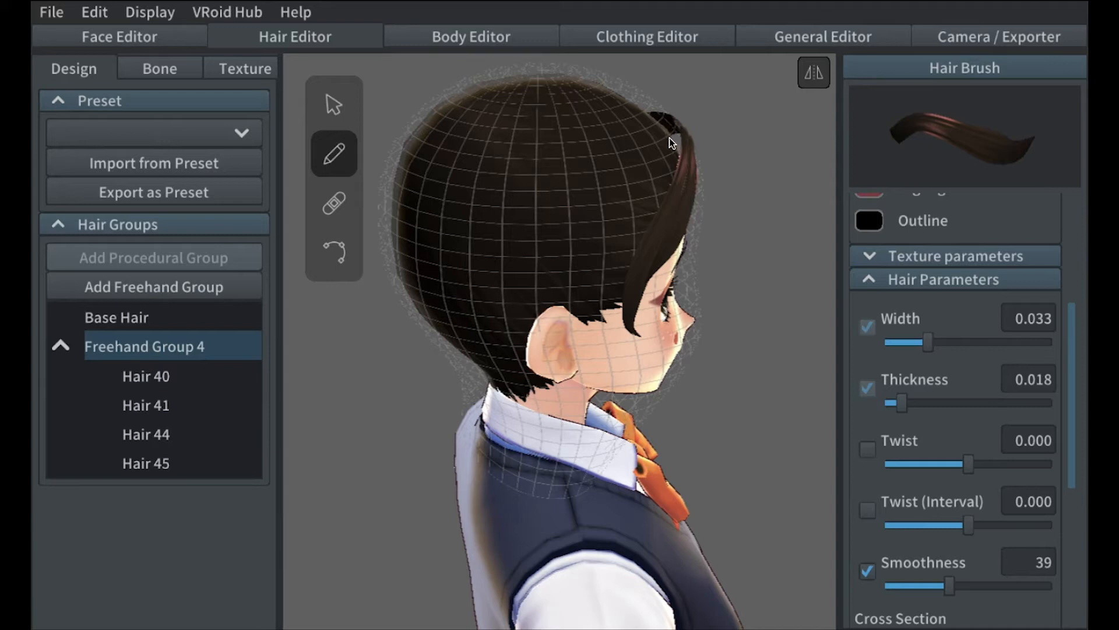
right_click_drag(628, 188, 547, 235)
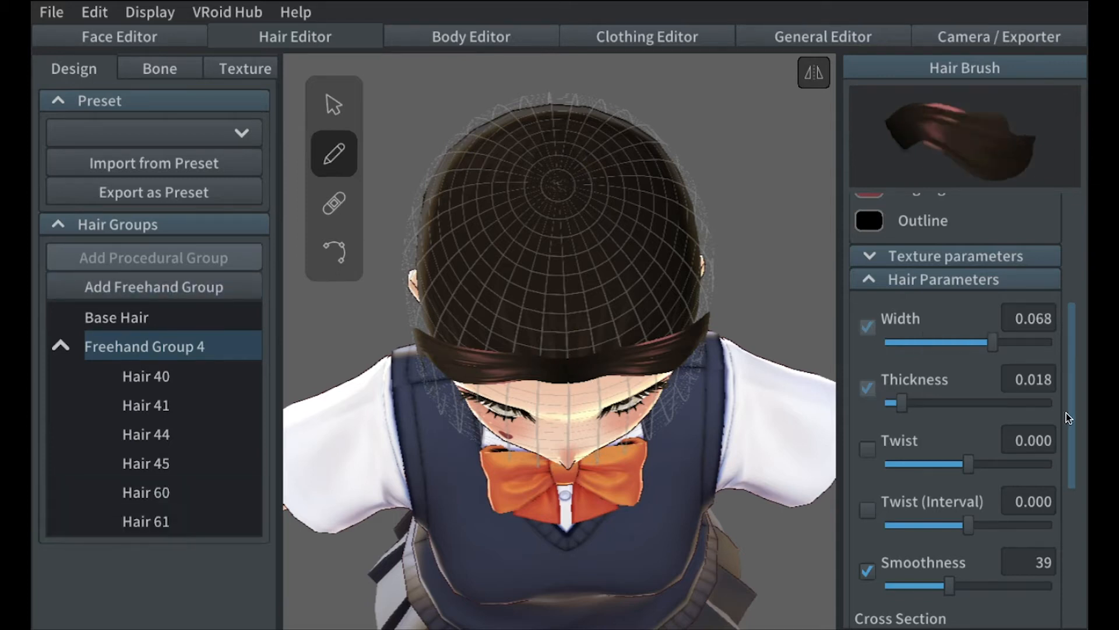
- Set the brush's hair thickness to 0.039, texture width to 1.907, highlight to -0.204 and texture offset to 0.554
left_click_drag(942, 404, 945, 404)
scroll(1070, 436, "up", 1)
left_click(887, 263)
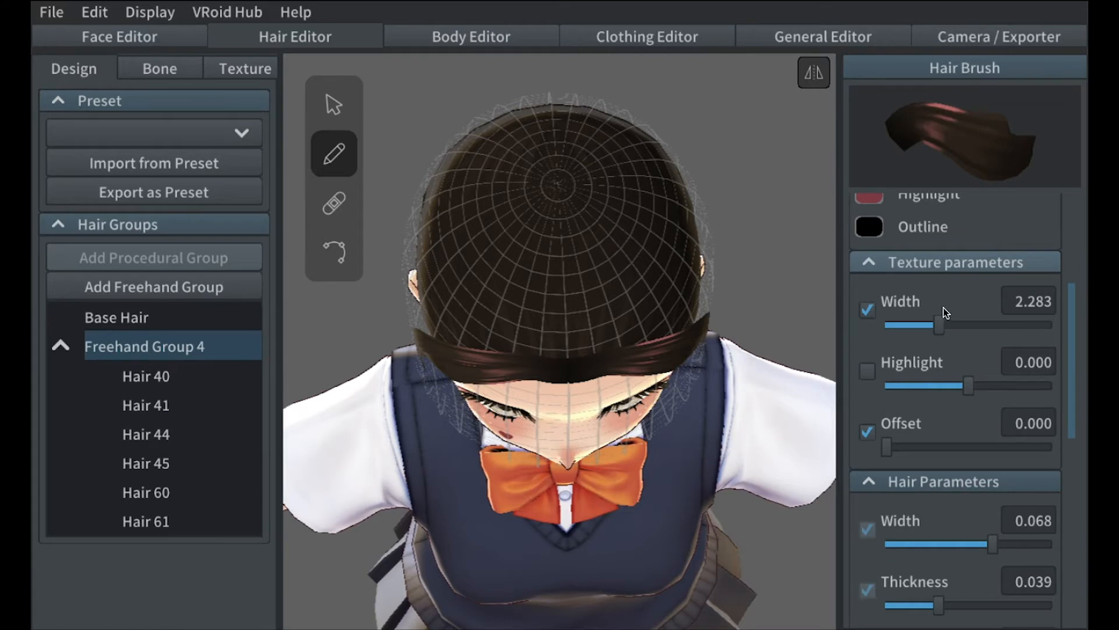
left_click_drag(935, 330, 908, 329)
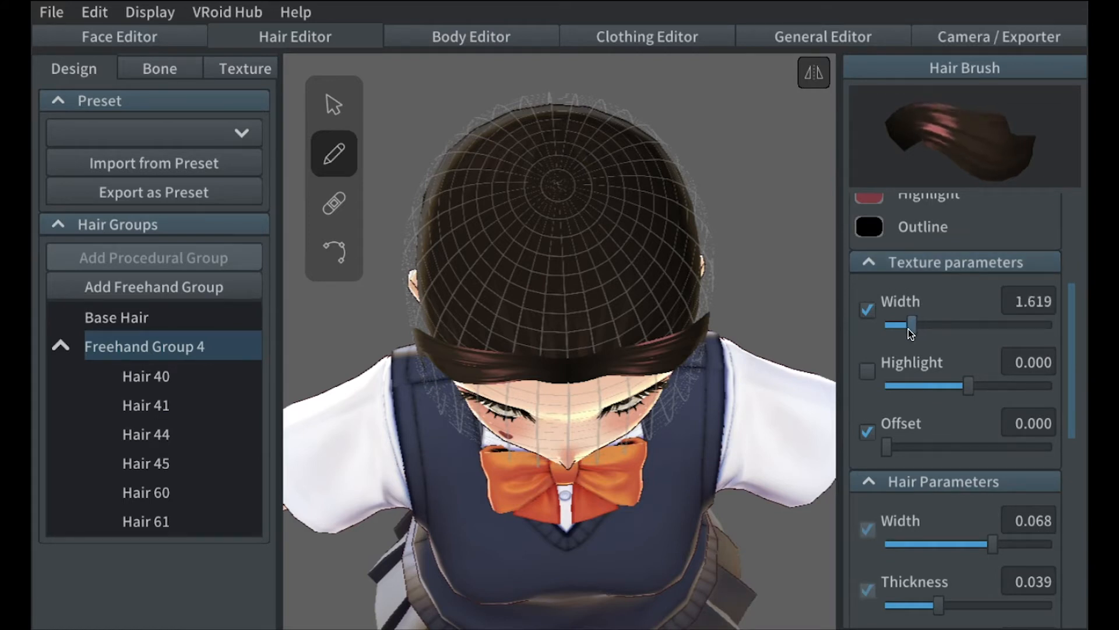
mouse_move(960, 392)
left_mouse_down()
mouse_move(906, 394)
mouse_move(999, 382)
mouse_move(937, 376)
mouse_move(946, 380)
left_mouse_up()
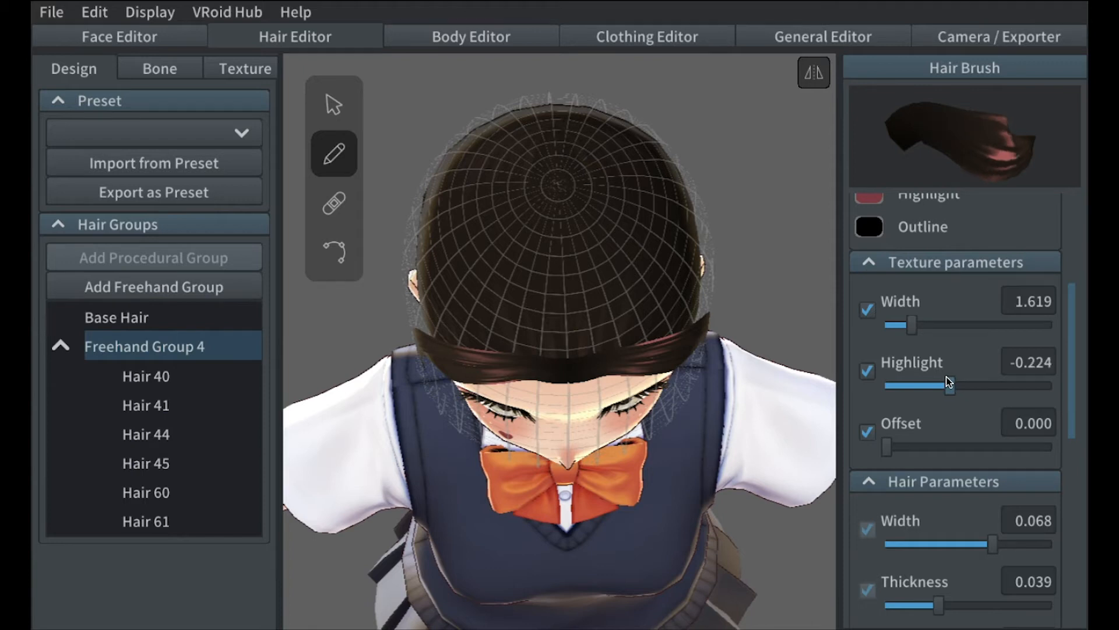
left_click_drag(886, 451, 969, 450)
left_click_drag(957, 382, 941, 386)
mouse_move(969, 447)
left_mouse_down()
mouse_move(951, 448)
mouse_move(977, 446)
left_mouse_up()
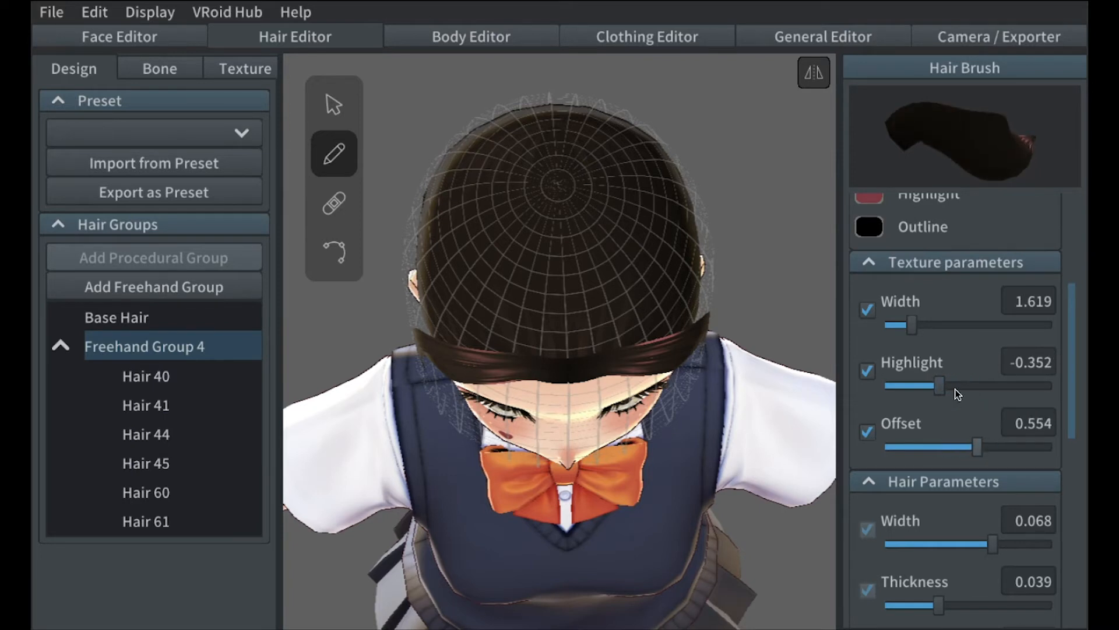
left_click_drag(941, 330, 924, 327)
mouse_move(939, 386)
left_mouse_down()
mouse_move(928, 386)
mouse_move(950, 387)
left_mouse_up()
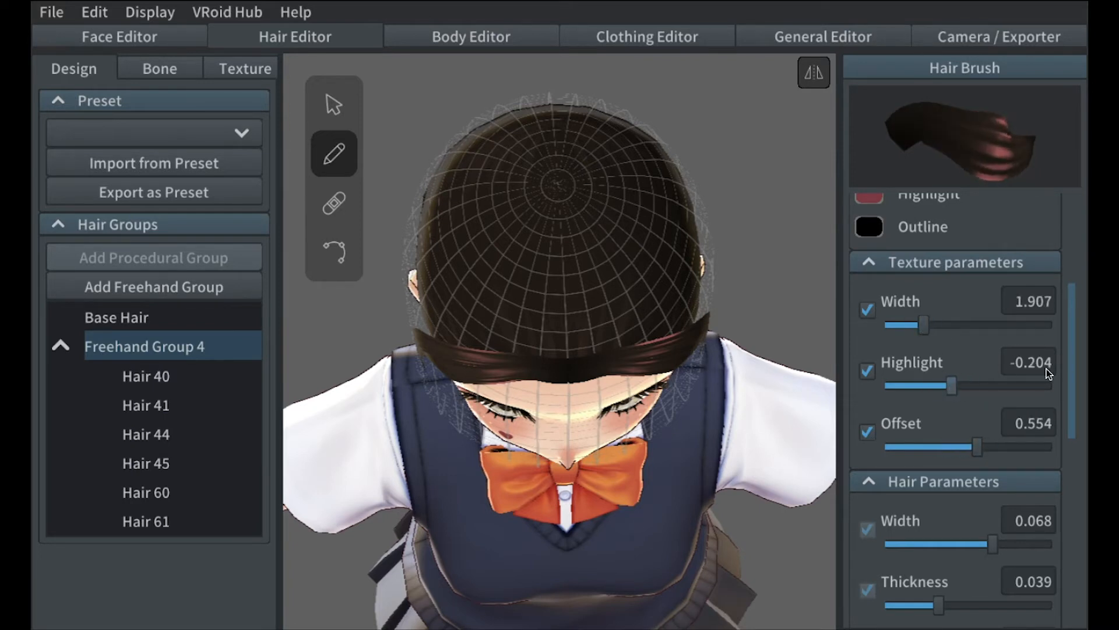
- Try covering the crown with broad mirrored strands running toward the back of the head, and undo them all
left_click_drag(564, 191, 632, 121)
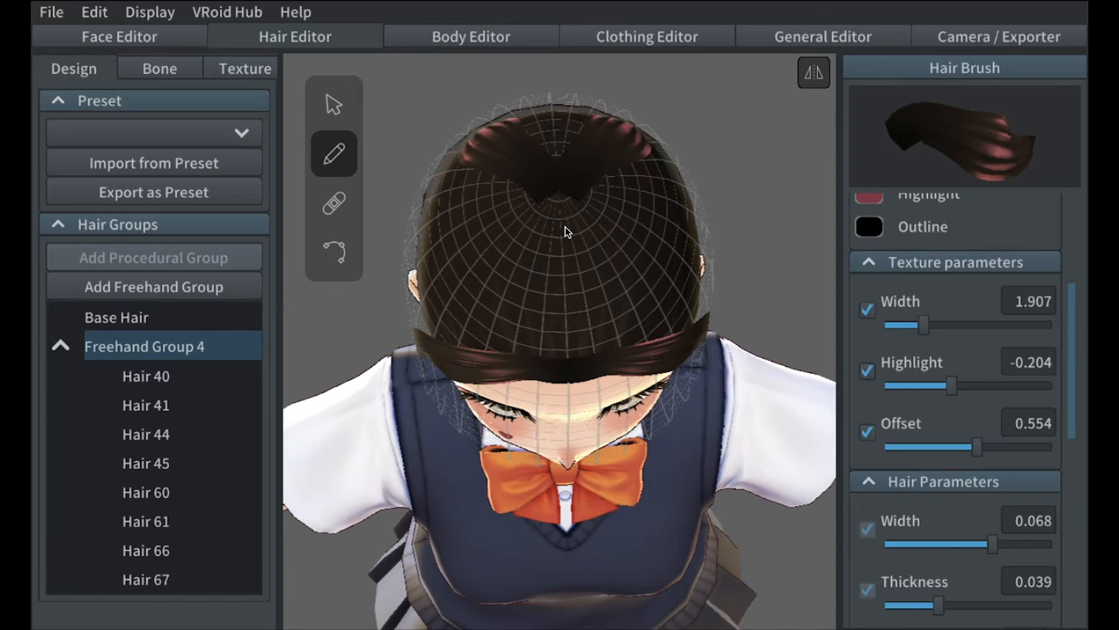
mouse_move(584, 224)
left_mouse_down()
mouse_move(630, 174)
mouse_move(639, 121)
left_mouse_up()
left_click_drag(570, 204, 631, 147)
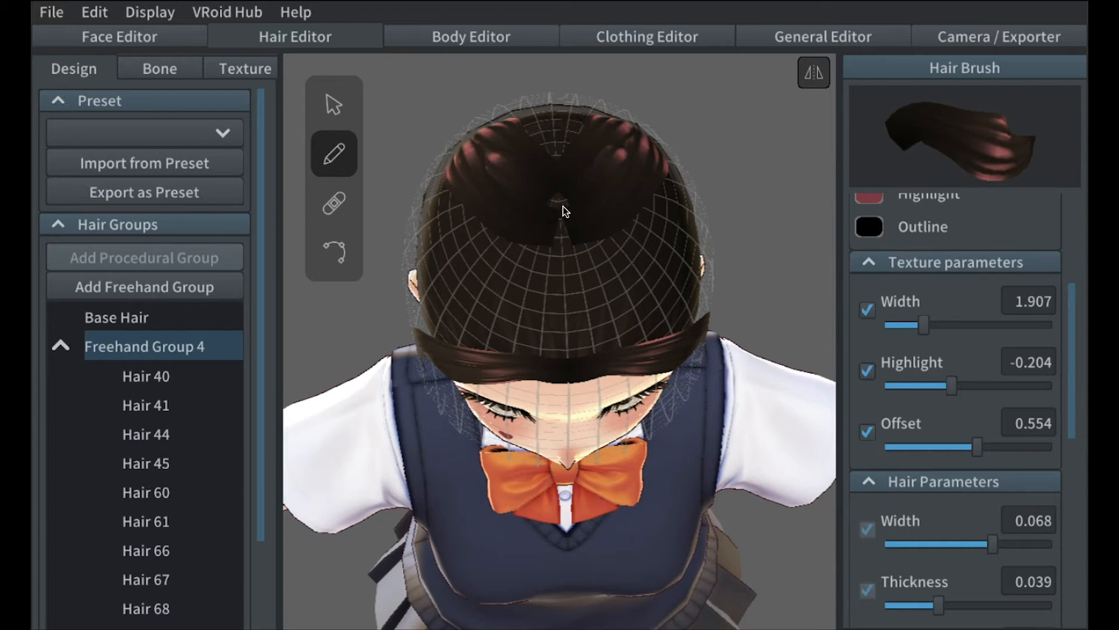
key("ctrl+z")
mouse_move(573, 201)
left_mouse_down()
mouse_move(612, 195)
mouse_move(629, 122)
left_mouse_up()
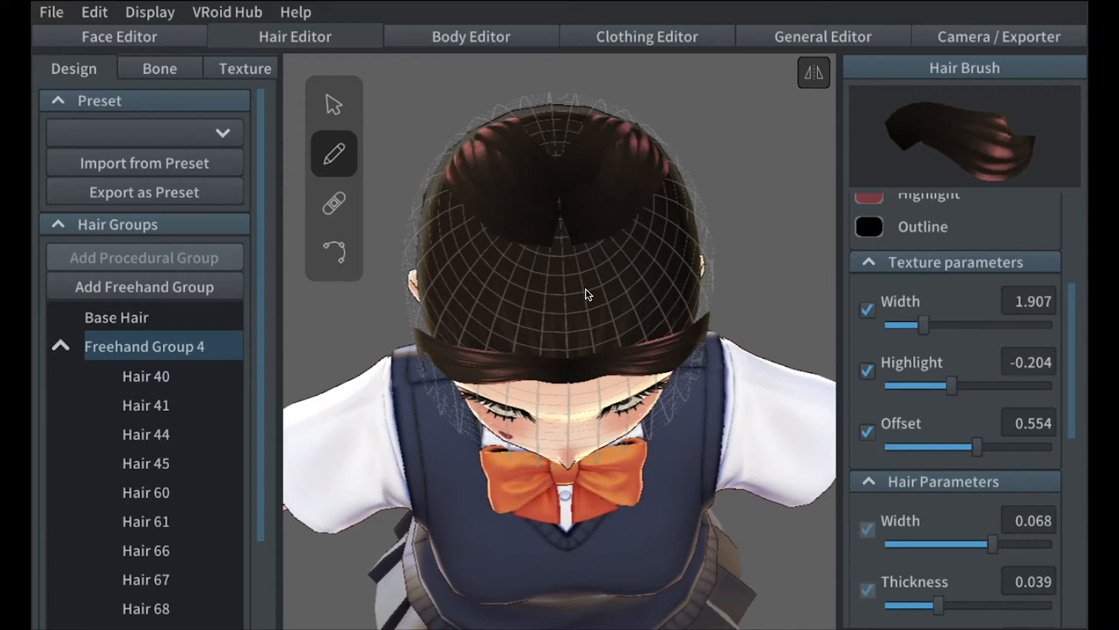
right_click_drag(588, 298, 532, 275)
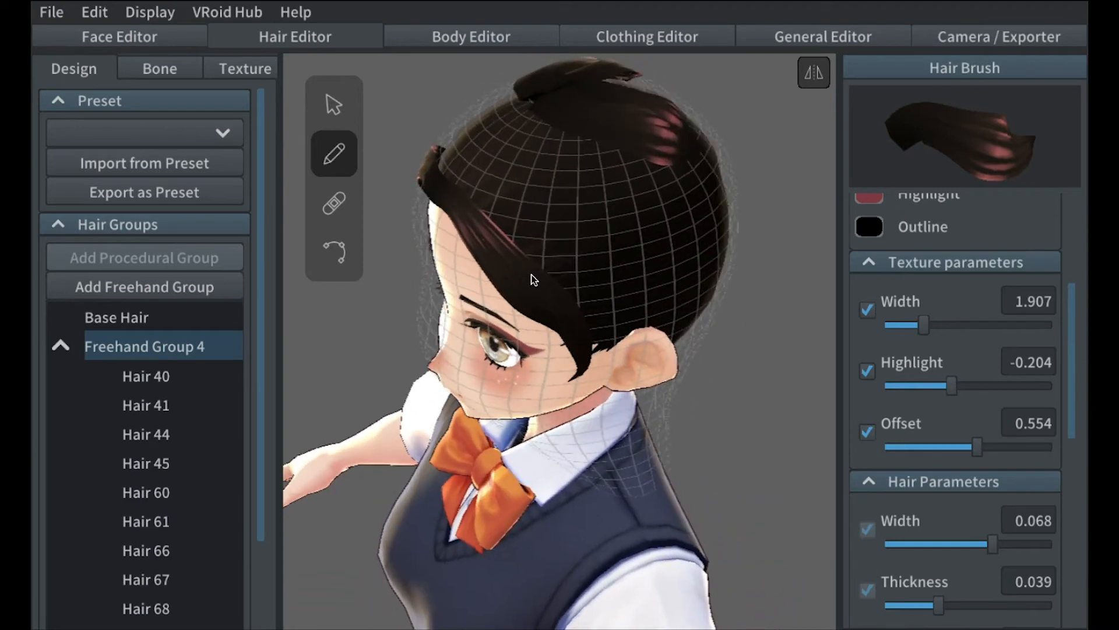
key("ctrl+z")
key("ctrl+z")
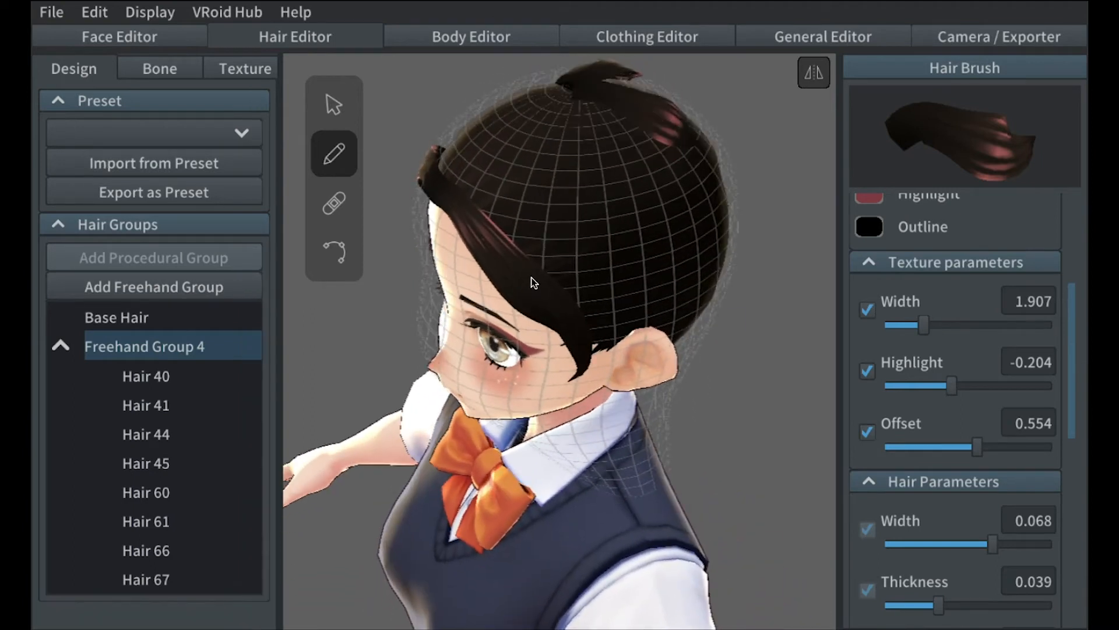
key("ctrl+z")
- Try drawing a short broad strand beside the parting on top of the head and undo it
right_click_drag(533, 278, 554, 316)
left_click_drag(550, 321, 550, 320)
left_click_drag(612, 154, 583, 201)
key("ctrl+z")
scroll(956, 408, "down", 10)
key("ctrl+z")
- Try drawing two broad mirrored strands from the crown down toward the front hairline
mouse_move(626, 148)
left_mouse_down()
mouse_move(602, 236)
mouse_move(560, 262)
left_mouse_up()
left_click_drag(592, 138, 570, 281)
right_click_drag(570, 281, 550, 315)
- Set the brush's cross section to Triangle and undo the trial strands drawn from the crown
left_click(955, 316)
left_click(955, 373)
key("ctrl+z")
left_click_drag(589, 225, 641, 326)
key("ctrl+z")
key("ctrl+z")
- Raise the tip end of the strand's curve profile and draw a broad mirrored strand over the front of the crown
right_click_drag(652, 225, 575, 258)
left_click_drag(1042, 503, 1042, 442)
left_click_drag(568, 140, 531, 187)
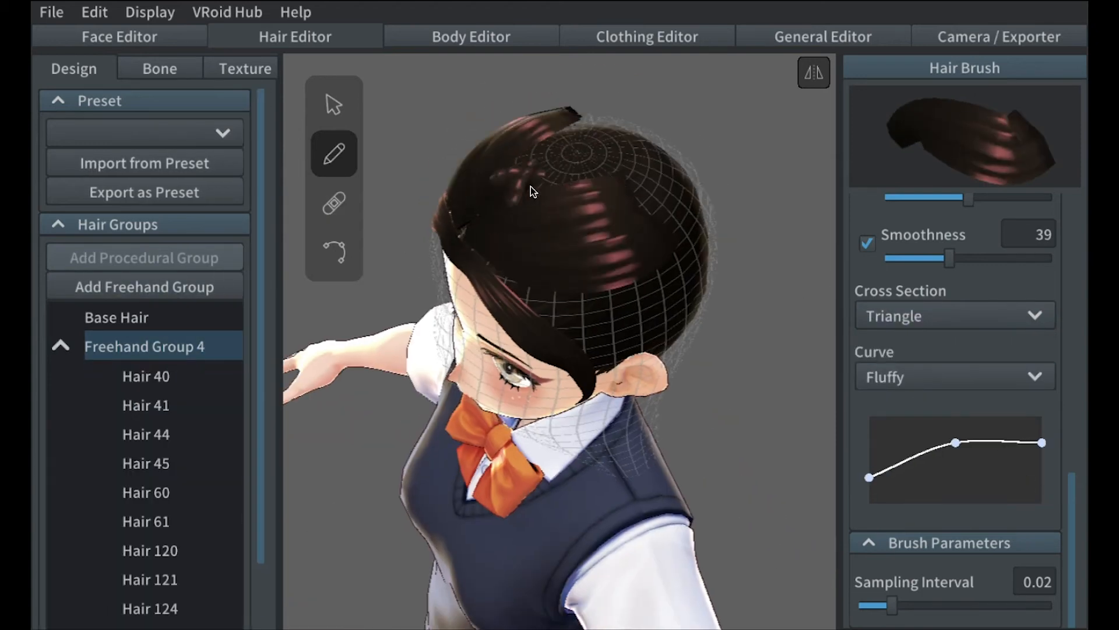
- Try drawing another broad strand from the crown down the side of the head and undo it
right_click_drag(530, 187, 564, 145)
left_click_drag(601, 163, 629, 251)
key("ctrl+z")
- Raise the middle of the strand's curve profile slightly and lift the profile near the root for a fuller shape
left_click_drag(955, 443, 954, 432)
right_click_drag(579, 155, 621, 169)
left_click_drag(910, 451, 908, 441)
- Draw two more broad mirrored strands covering the top and side of the crown
right_click_drag(621, 175, 583, 186)
left_click_drag(583, 187, 626, 271)
right_click_drag(645, 243, 636, 262)
left_click_drag(574, 213, 583, 301)
mouse_move(563, 216)
right_mouse_down()
mouse_move(450, 229)
mouse_move(649, 159)
right_mouse_up()
- Reduce the strand width to 0.035 and draw a mirrored strand from the front parting along the hairline toward the ear
scroll(649, 159, "up", 3)
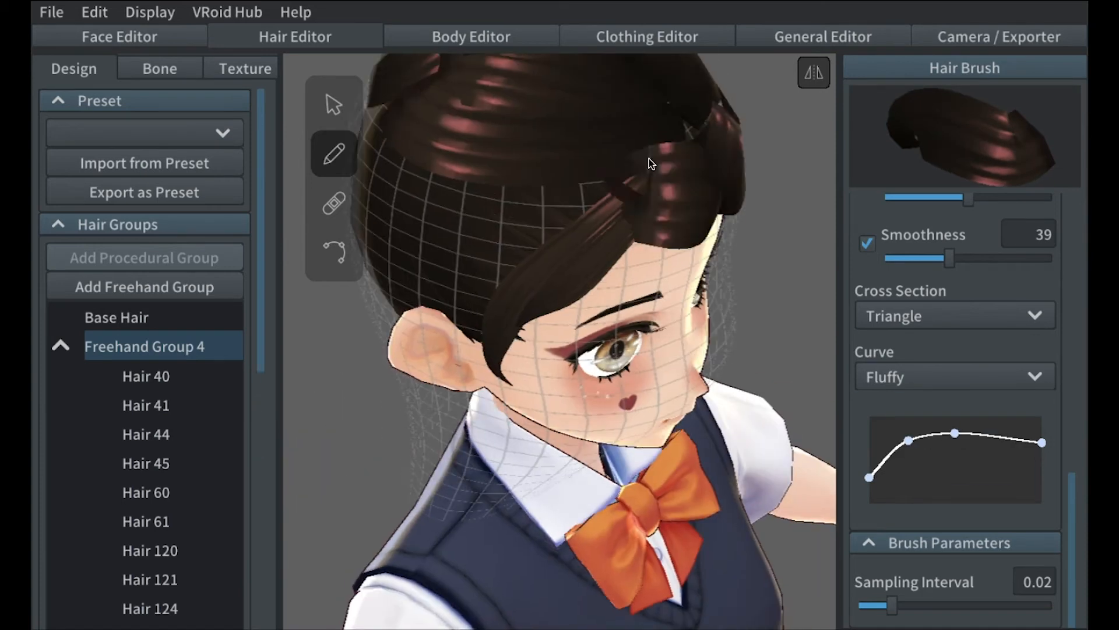
scroll(956, 379, "up", 8)
left_click_drag(688, 139, 509, 382)
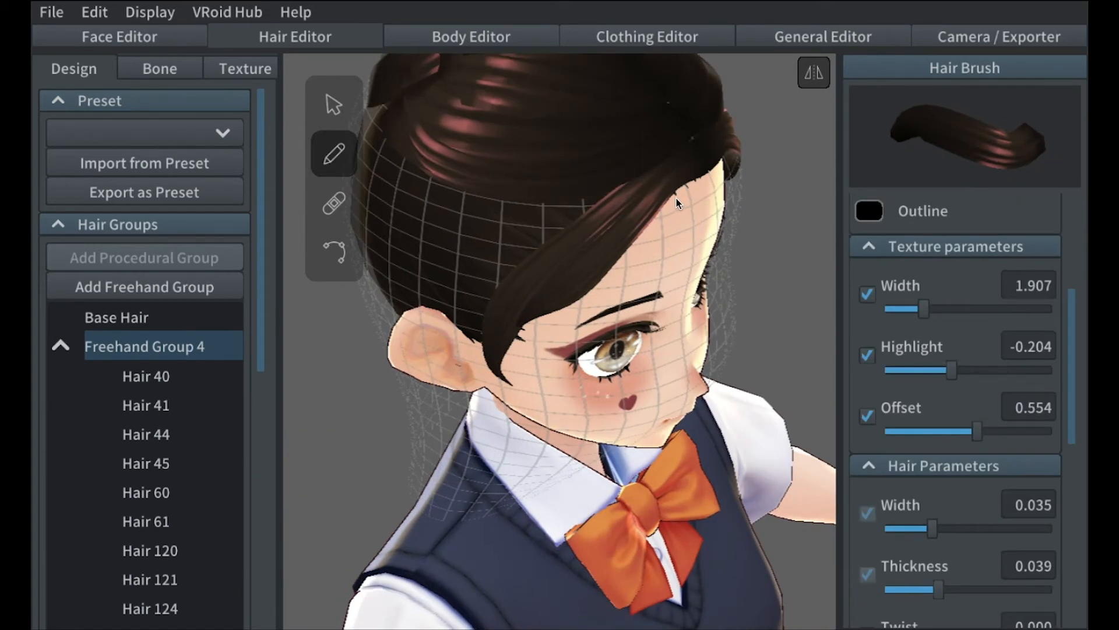
right_click_drag(678, 211, 646, 212)
scroll(646, 212, "up", 2)
scroll(642, 215, "down", 5)
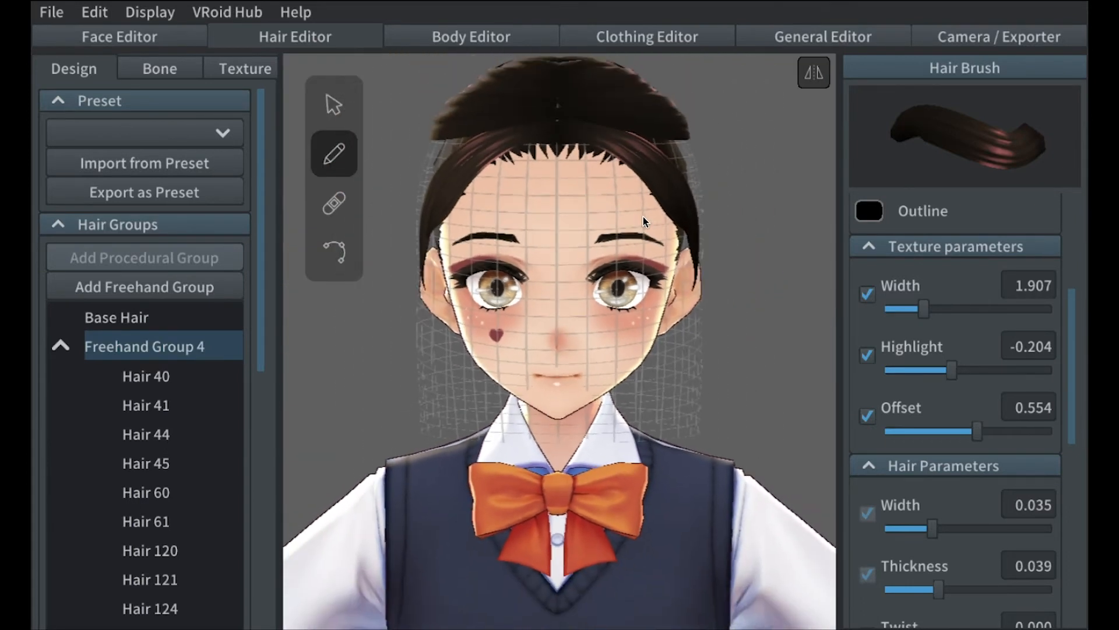
scroll(643, 218, "up", 1)
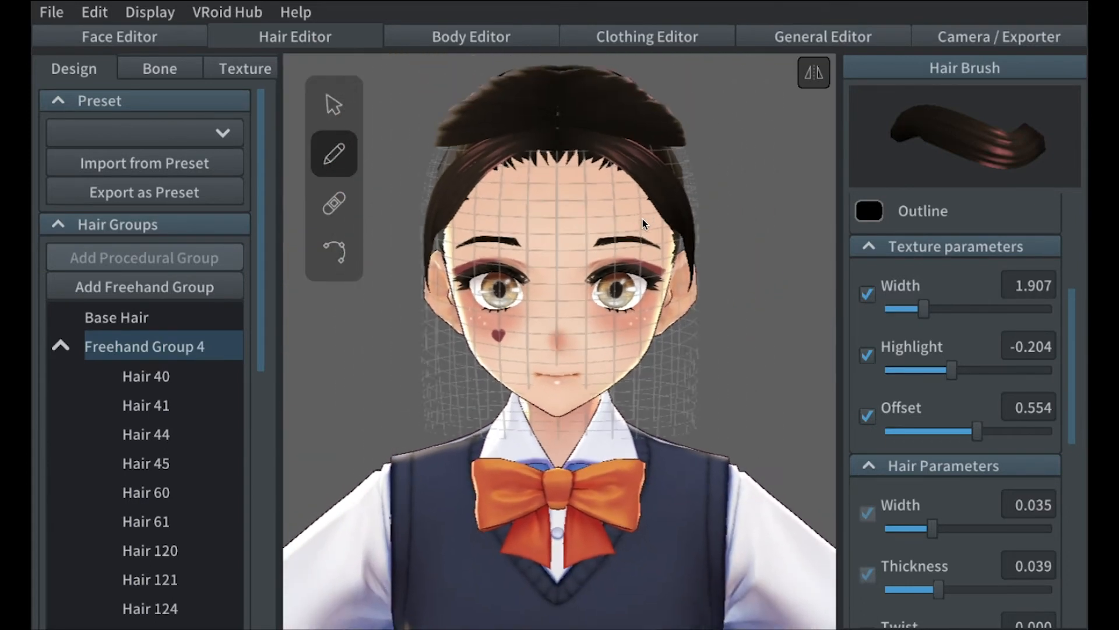
- Collapse Freehand Group 4, add another freehand hair group and reselect Freehand Group 4
left_click(57, 344)
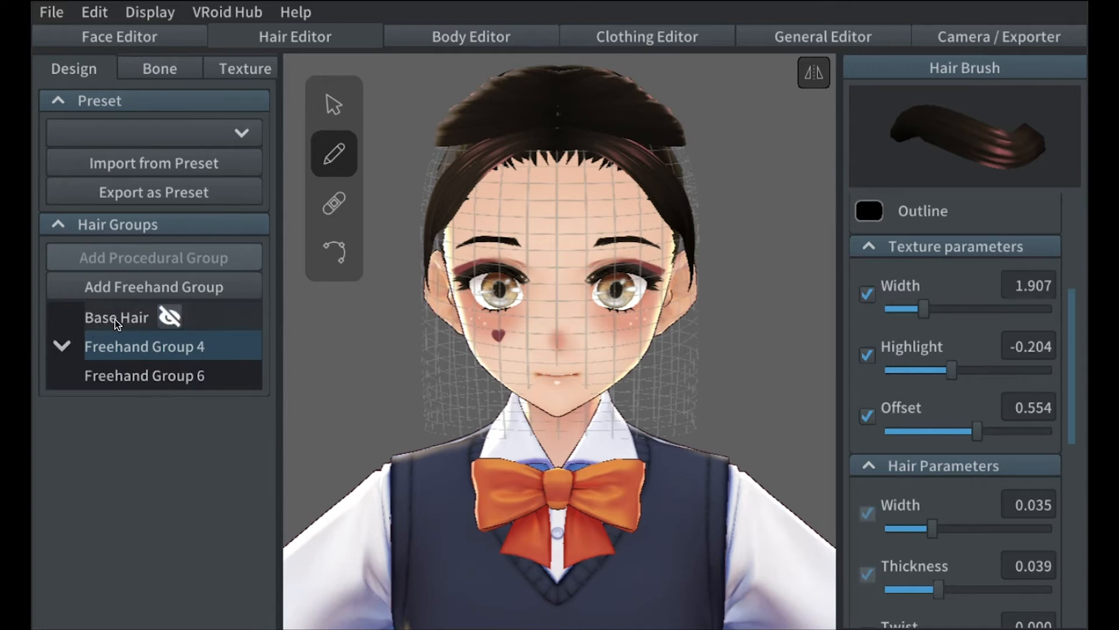
left_click(138, 291)
left_click(138, 344)
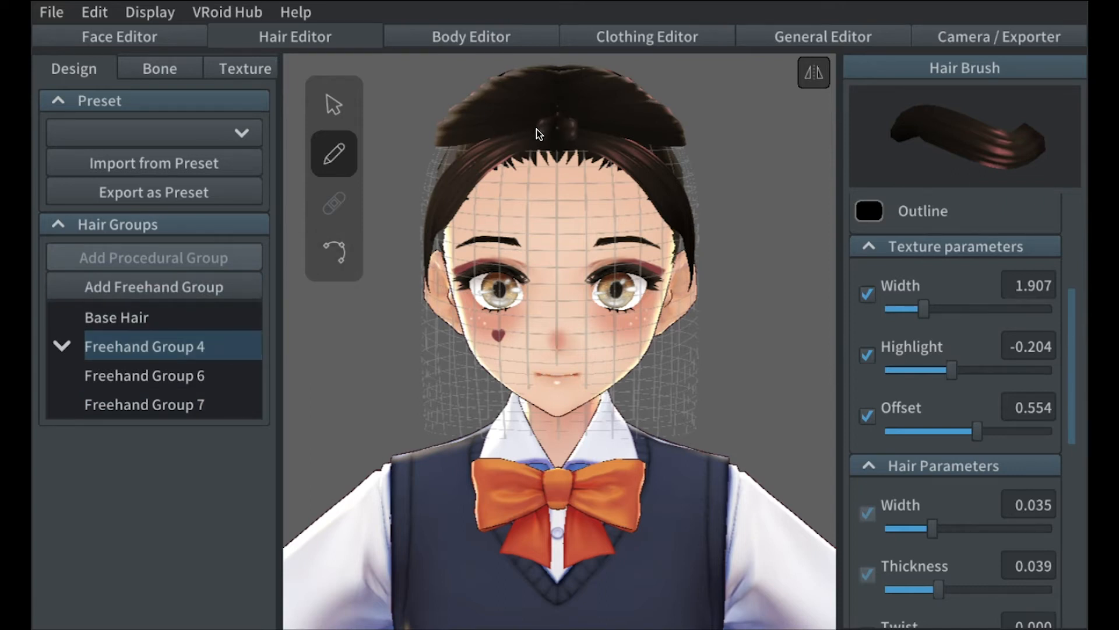
- Try drawing a mirrored bang strand over the forehead in Freehand Group 4, undo it and collapse the group's strand list
left_click_drag(520, 151, 481, 265)
key("ctrl+z")
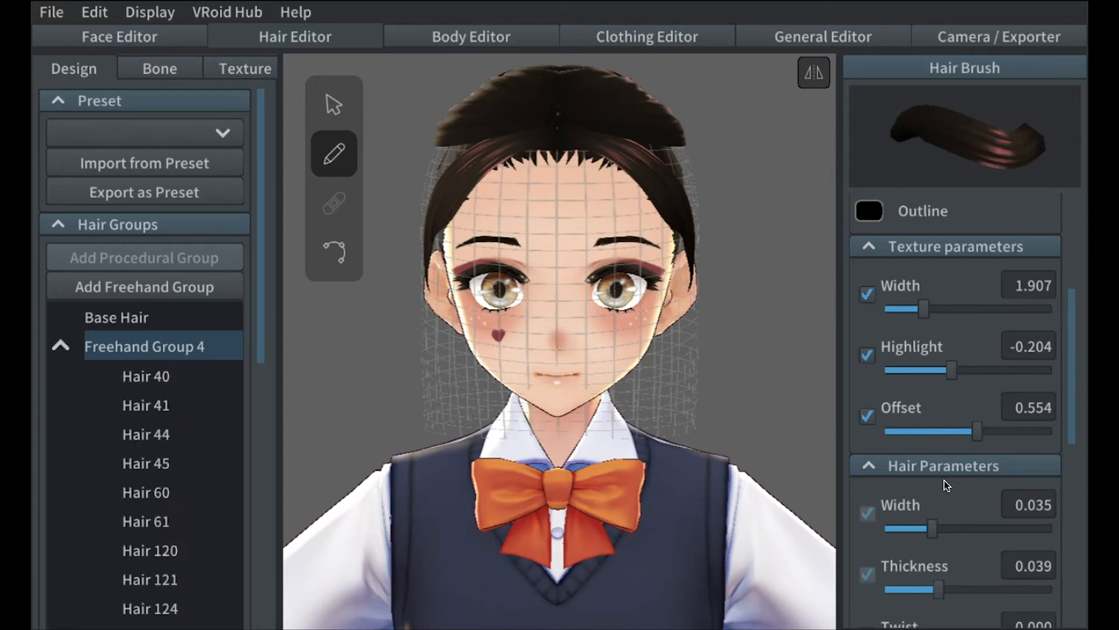
left_click(60, 346)
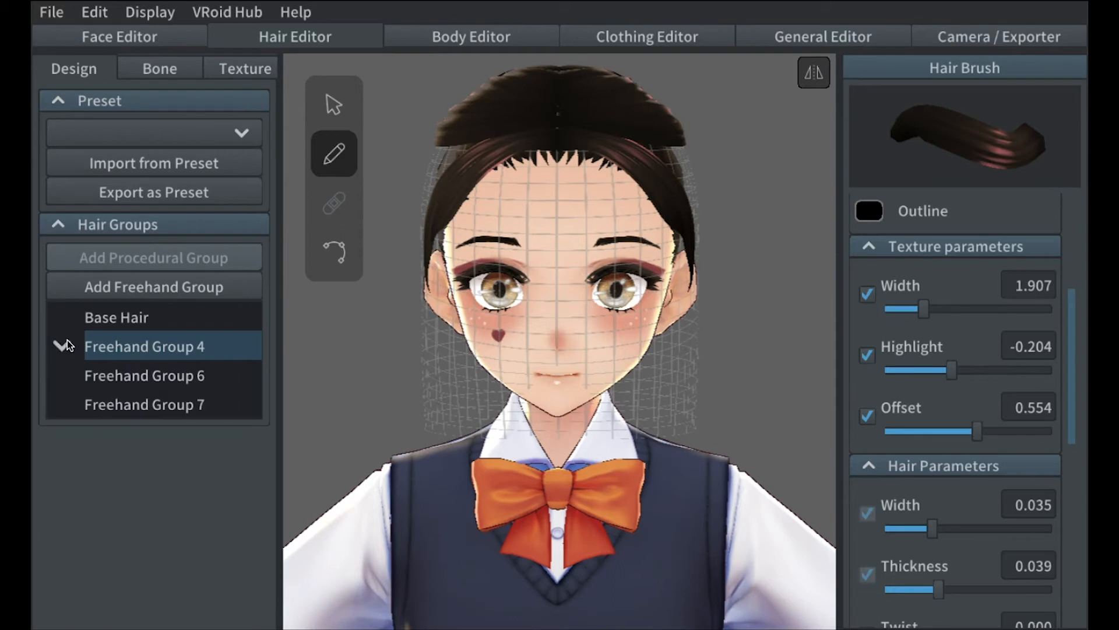
- Make Freehand Group 6 the active hair group
left_click(65, 378)
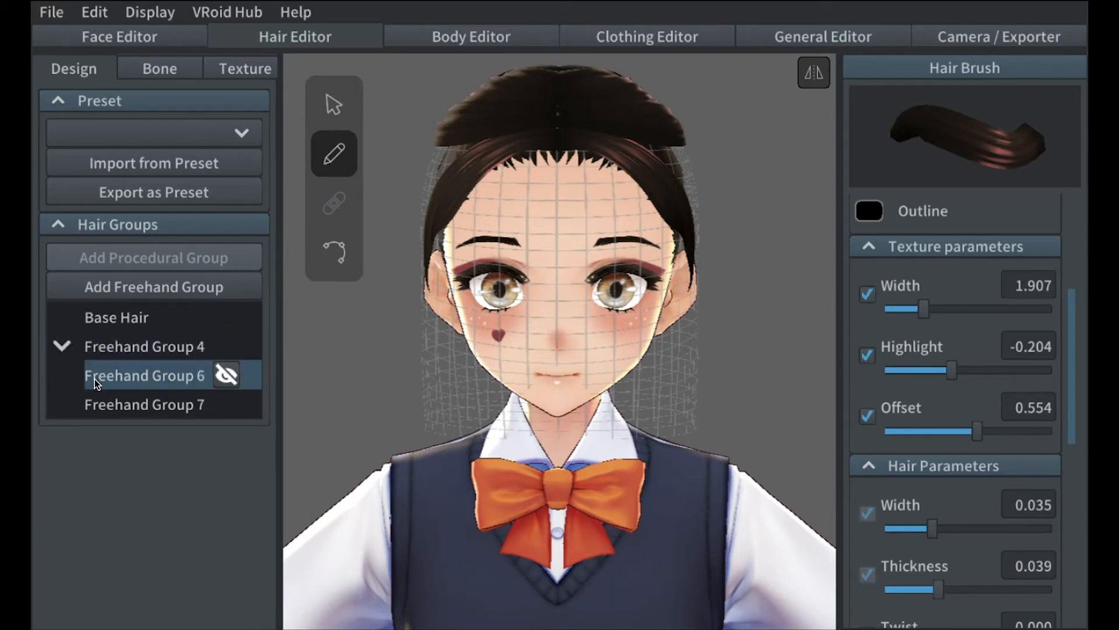
left_click(60, 349)
left_click(61, 348)
- Try a mirrored bang strand from the front parting with the texture width set to 1.283, and undo it
left_click_drag(898, 310, 898, 309)
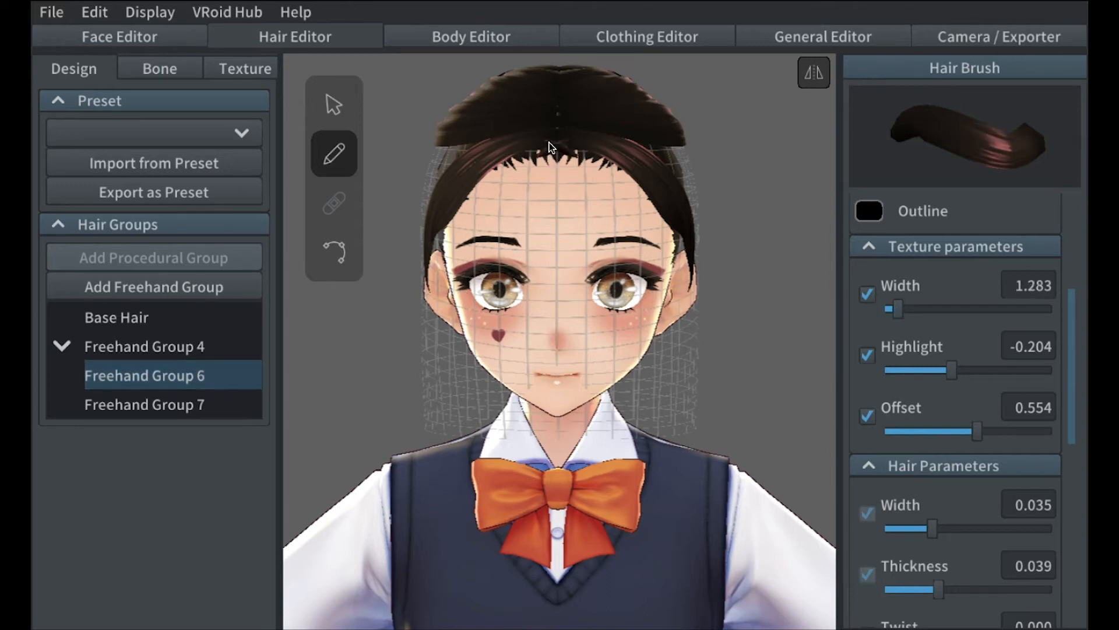
mouse_move(534, 147)
left_mouse_down()
mouse_move(515, 150)
mouse_move(505, 173)
mouse_move(473, 325)
left_mouse_up()
key("ctrl+z")
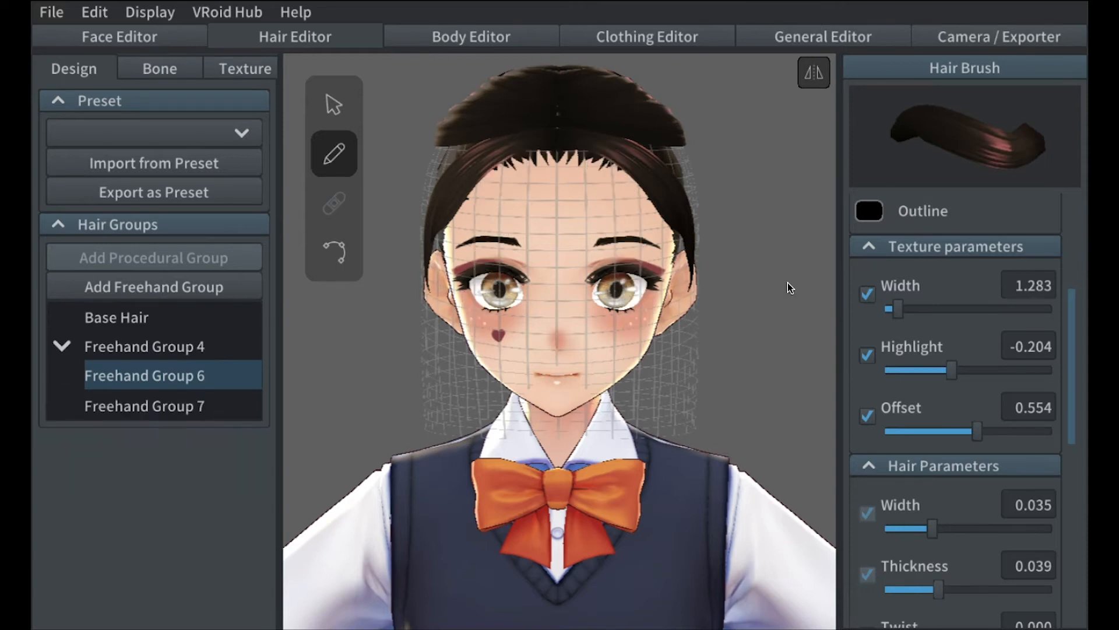
- Set the texture width to 1.427 and the strand width to 0.015, try a thin mirrored strand framing the face, and undo it
left_click_drag(897, 308, 904, 310)
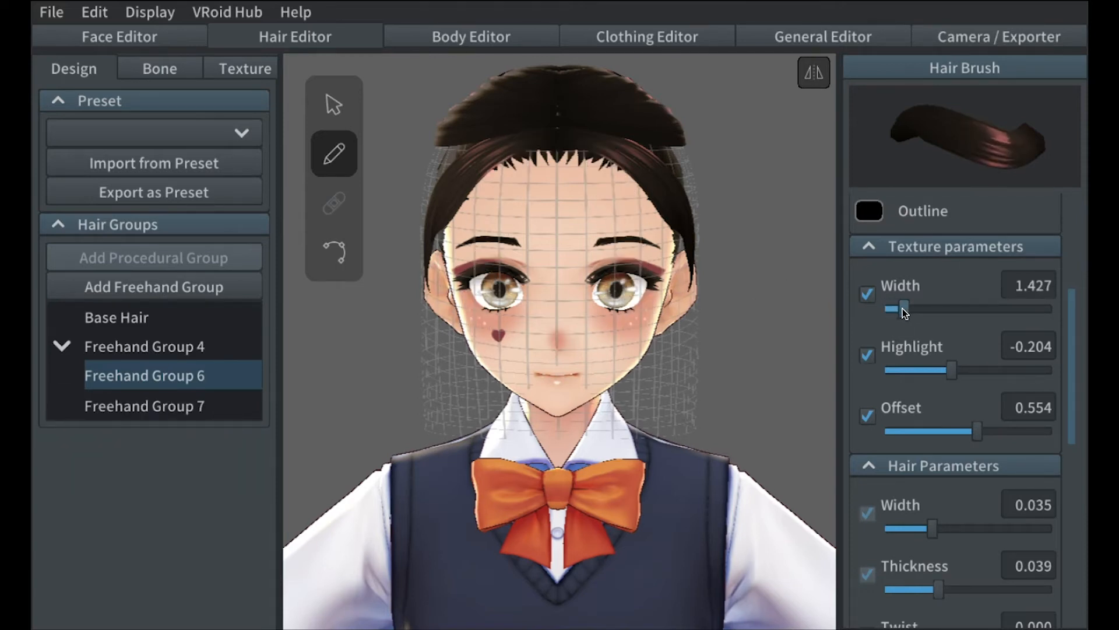
left_click(864, 244)
left_click_drag(927, 335, 890, 324)
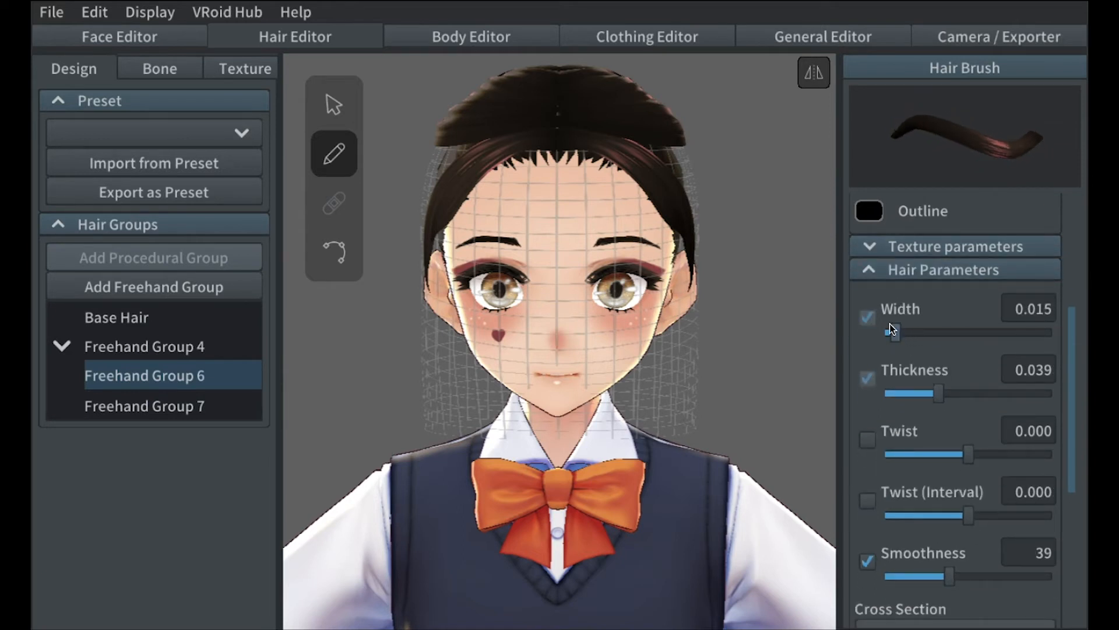
mouse_move(554, 130)
left_mouse_down()
mouse_move(526, 145)
mouse_move(488, 219)
mouse_move(450, 358)
mouse_move(454, 405)
mouse_move(470, 414)
left_mouse_up()
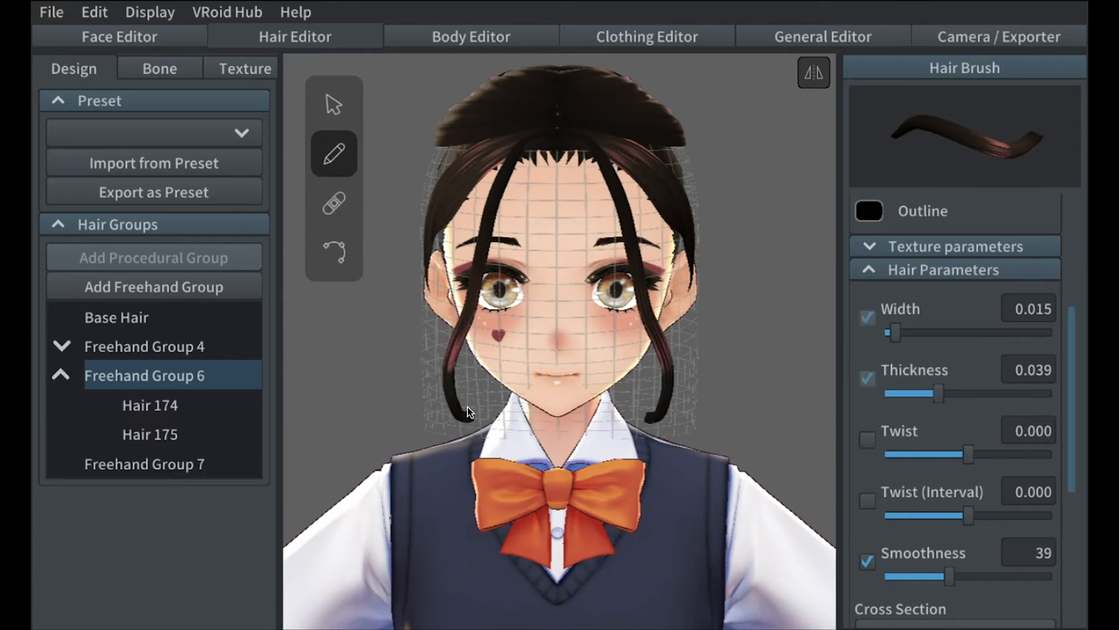
key("ctrl+z")
- Widen the brush slightly, try another mirrored strand from the hairline down past the cheek, and undo it
left_click_drag(895, 332, 901, 333)
left_click(921, 528)
left_click(901, 370)
mouse_move(513, 152)
left_mouse_down()
mouse_move(490, 226)
mouse_move(468, 421)
left_mouse_up()
key("ctrl+z")
- Apply the Fluffy curve to the strand shape, try a tapered mirrored strand from the parting to the jaw, and undo it
scroll(968, 411, "down", 3)
left_click(967, 433)
left_click(967, 435)
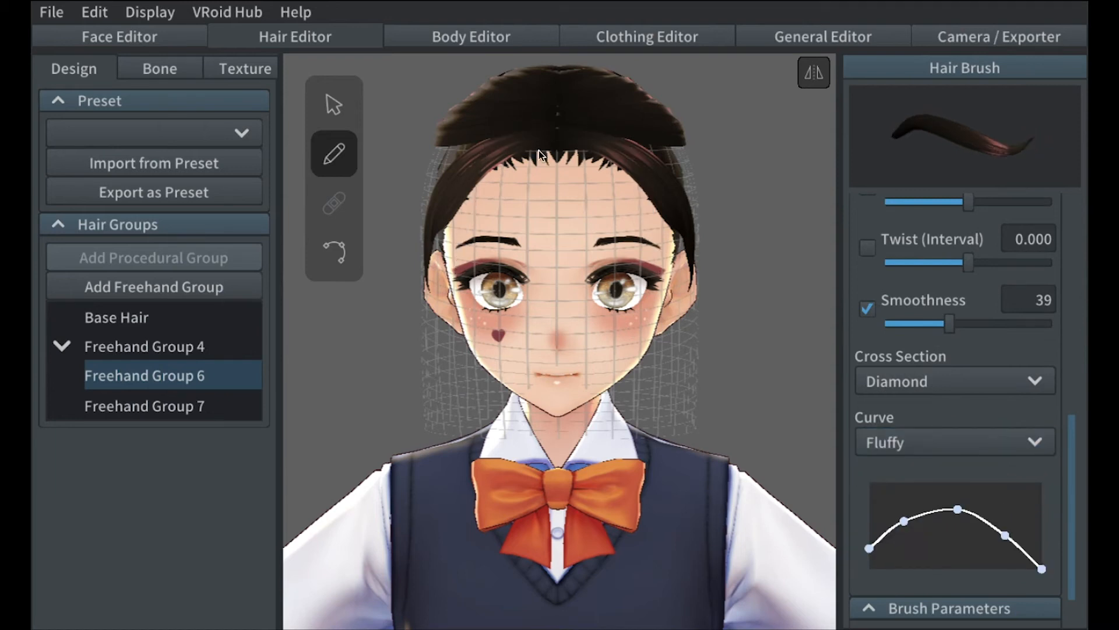
mouse_move(533, 147)
left_mouse_down()
mouse_move(452, 344)
mouse_move(454, 286)
mouse_move(445, 429)
mouse_move(533, 148)
mouse_move(478, 420)
left_mouse_up()
key("ctrl+z")
key("ctrl+z")
- Draw a thin mirrored pair of face-framing strands from the front parting past the cheeks in Freehand Group 6, undoing misplaced attempts
right_click_drag(553, 373, 509, 400)
scroll(509, 400, "up", 3)
key("ctrl+z")
left_click_drag(517, 98, 580, 193)
key("ctrl+z")
mouse_move(519, 98)
left_mouse_down()
mouse_move(677, 394)
mouse_move(670, 450)
left_mouse_up()
mouse_move(514, 343)
right_mouse_down()
mouse_move(467, 332)
mouse_move(569, 314)
mouse_move(613, 321)
mouse_move(538, 334)
right_mouse_up()
scroll(537, 334, "down", 5)
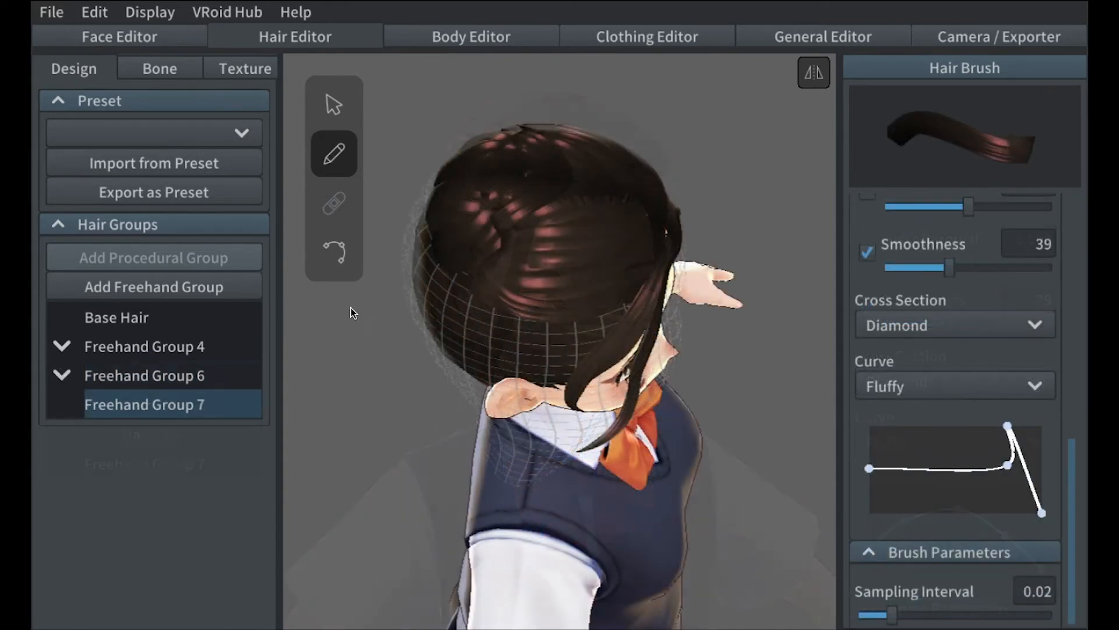
- Examine the Base Hair coverage around the side of the head, and return to drawing in Freehand Group 7
left_click(107, 325)
left_click(332, 254)
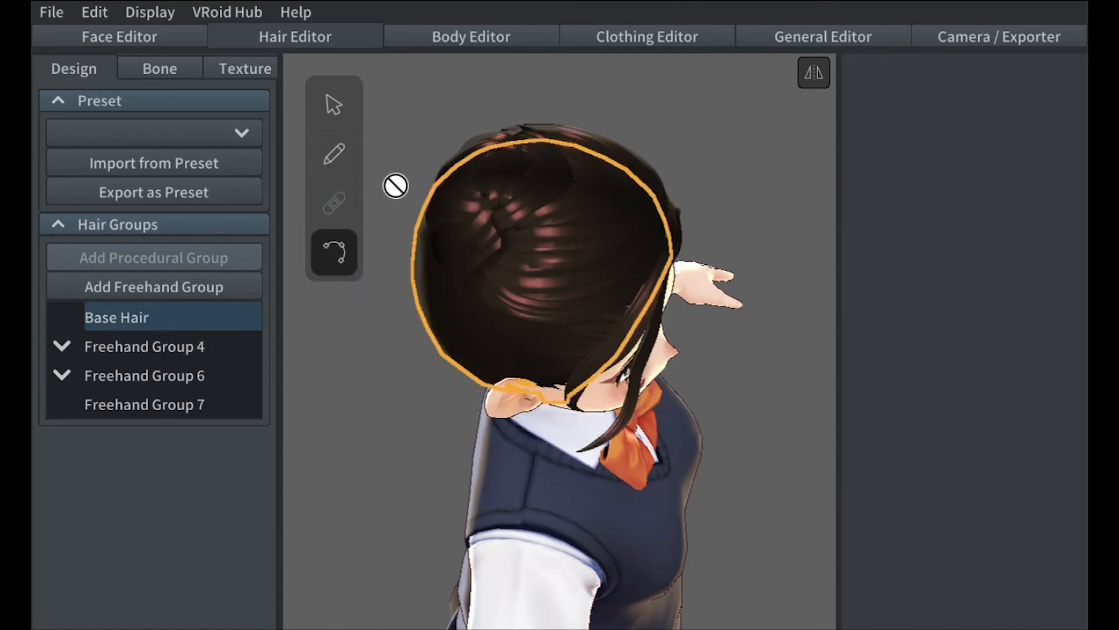
right_click_drag(576, 390, 824, 381)
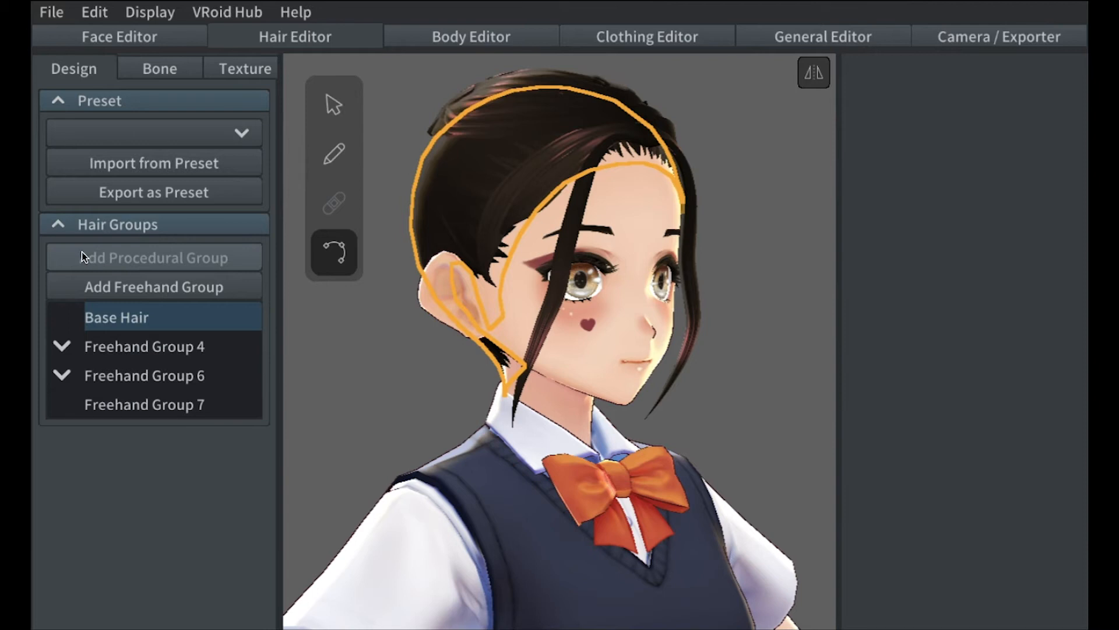
left_click(159, 398)
left_click(160, 406)
left_click(350, 167)
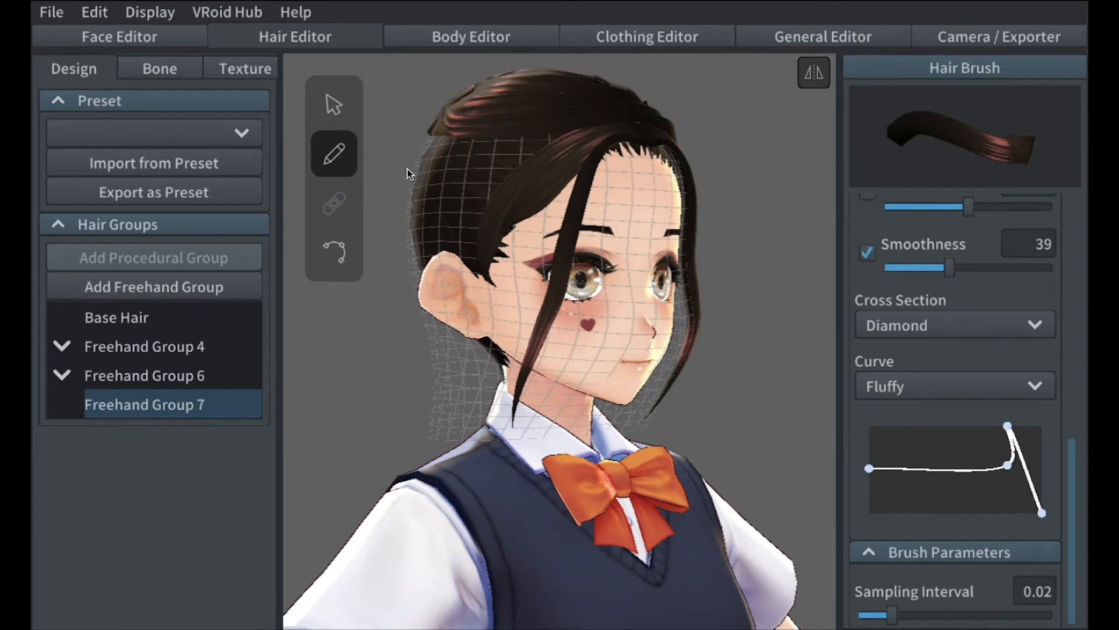
- Try a mirrored strand down the back of the head behind the ear in Freehand Group 7, and undo it
mouse_move(467, 162)
left_mouse_down()
mouse_move(429, 188)
mouse_move(410, 368)
left_mouse_up()
key("ctrl+z")
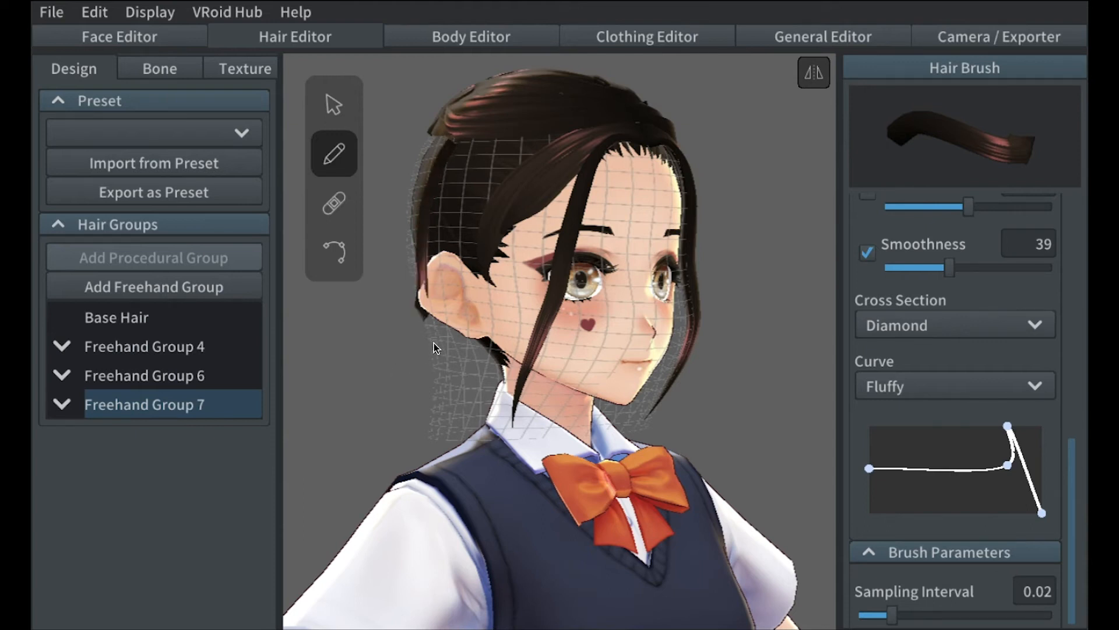
key("ctrl+z")
- Set the brush's sampling interval to 0.08, reapply the Fluffy curve, and collapse the brush parameter sections
left_click(907, 389)
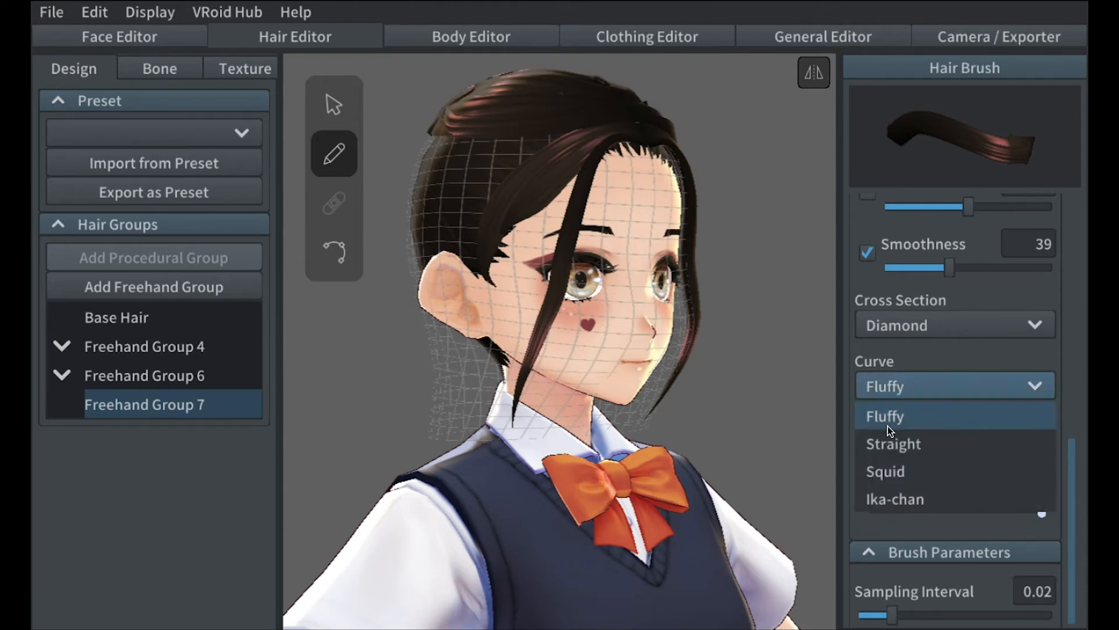
left_click(908, 386)
scroll(991, 495, "down", 1)
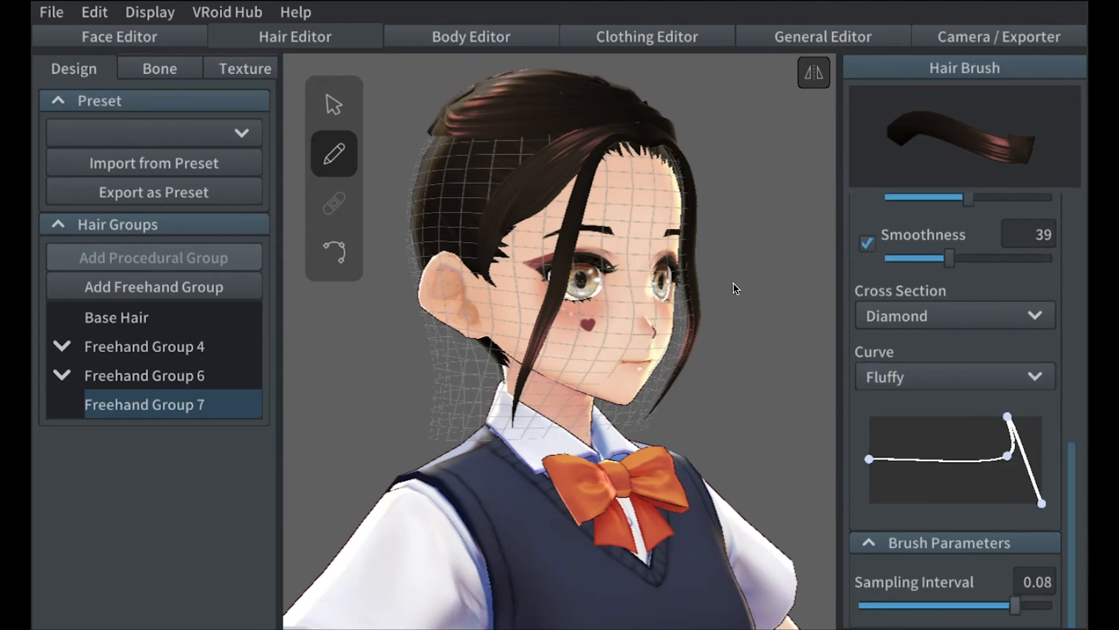
left_click(869, 544)
left_click(911, 452)
left_click(916, 506)
left_click(916, 453)
left_click(918, 481)
left_click_drag(1074, 484, 1079, 293)
left_click(861, 435)
- Switch Freehand Group 7 to editing the control points of its guide mesh
left_click(187, 68)
left_click(69, 70)
left_click(334, 105)
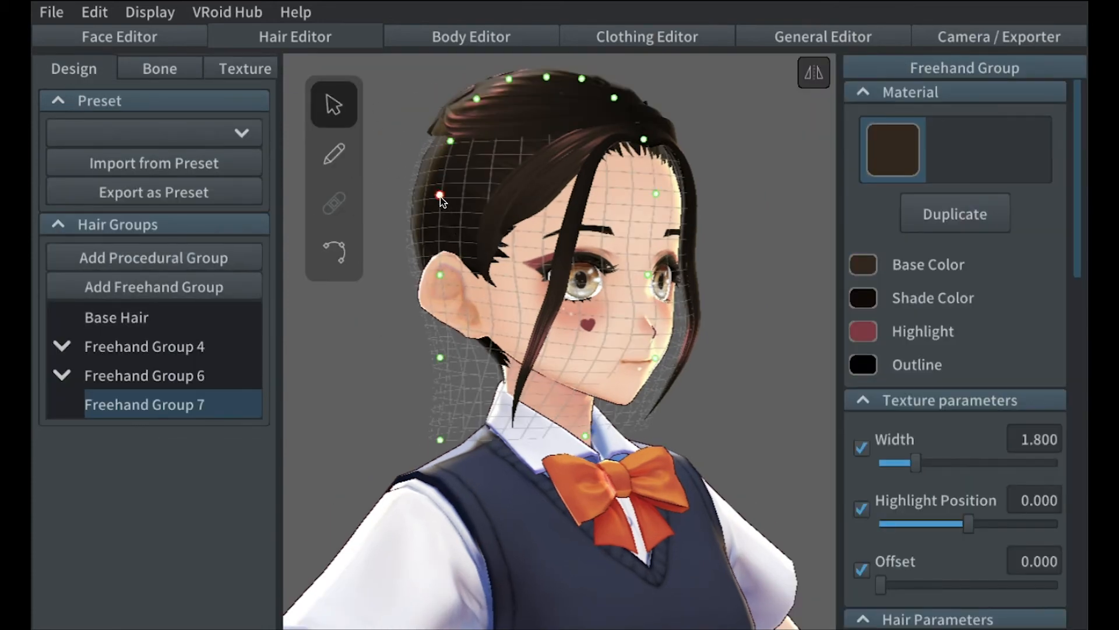
- Try pulling the guide mesh outward at the side of the head and at the crown, undoing each change
scroll(440, 198, "down", 2)
left_click_drag(445, 203, 387, 213)
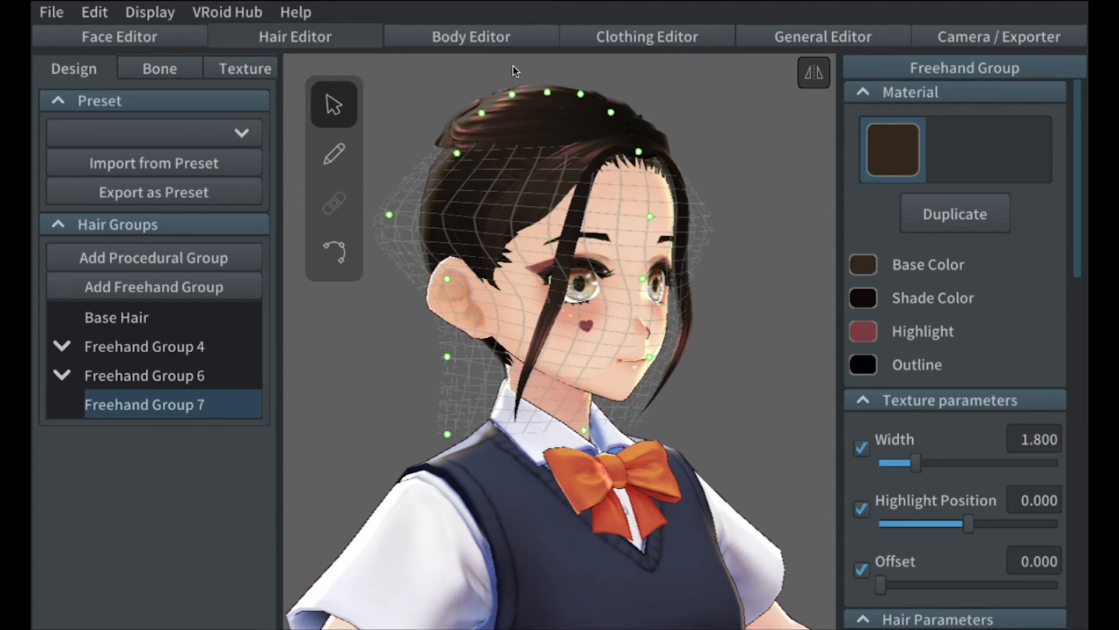
key("ctrl+z")
scroll(492, 106, "up", 2)
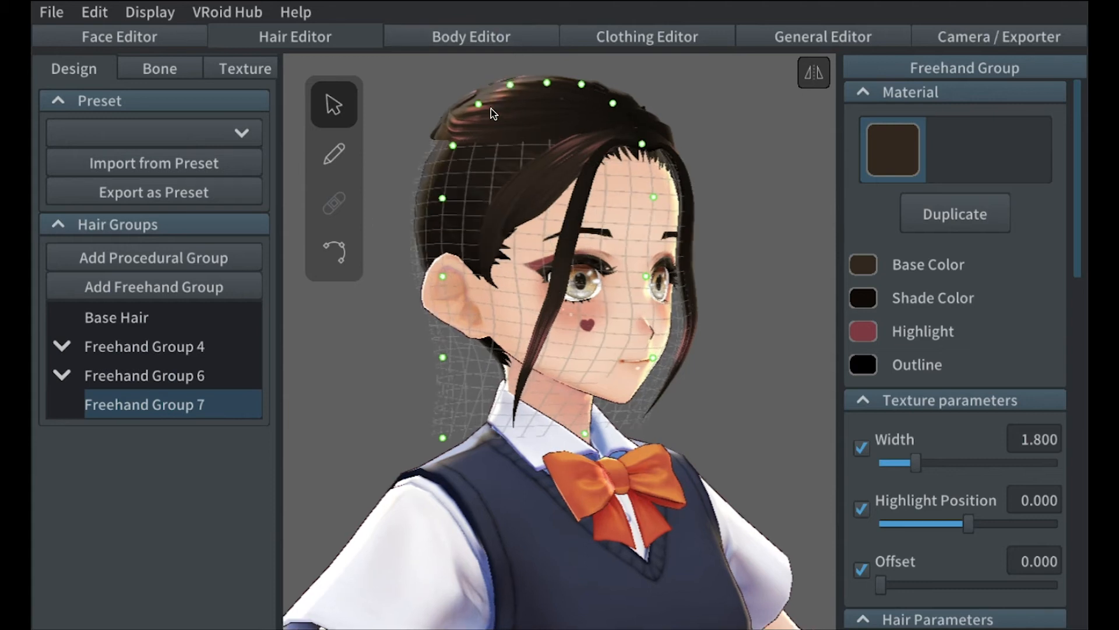
scroll(493, 106, "down", 4)
left_click_drag(516, 116, 489, 71)
key("ctrl+z")
- Raise and widen the guide mesh of Freehand Group 7 above the crown using its upper control points
left_click_drag(549, 109, 495, 91)
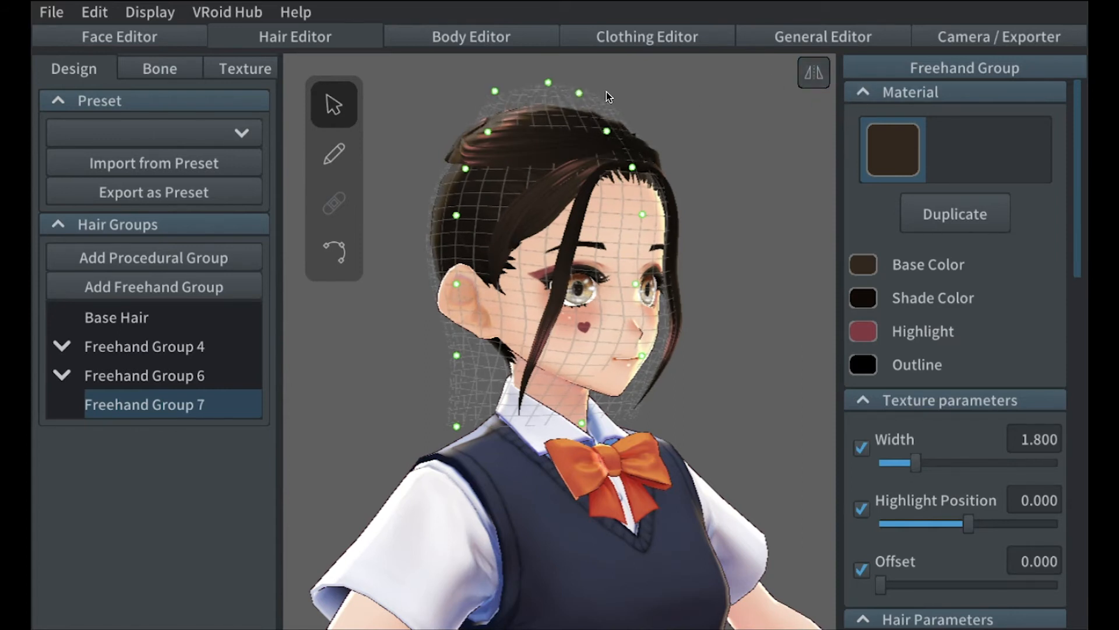
left_click_drag(580, 93, 597, 87)
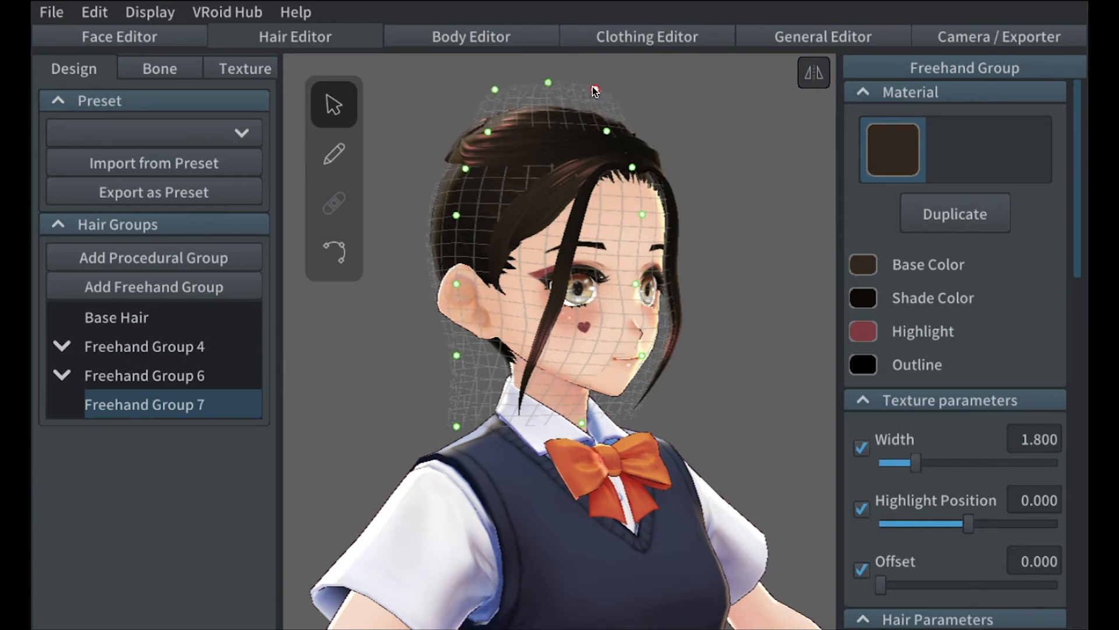
left_click_drag(488, 134, 438, 124)
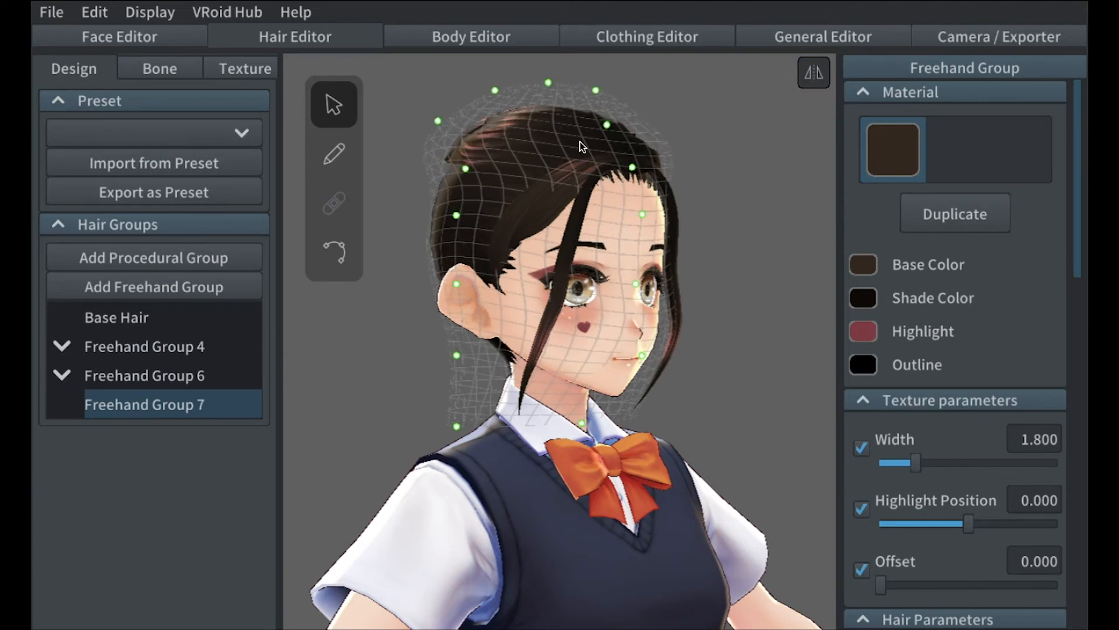
mouse_move(603, 127)
left_mouse_down()
mouse_move(614, 116)
mouse_move(603, 116)
left_mouse_up()
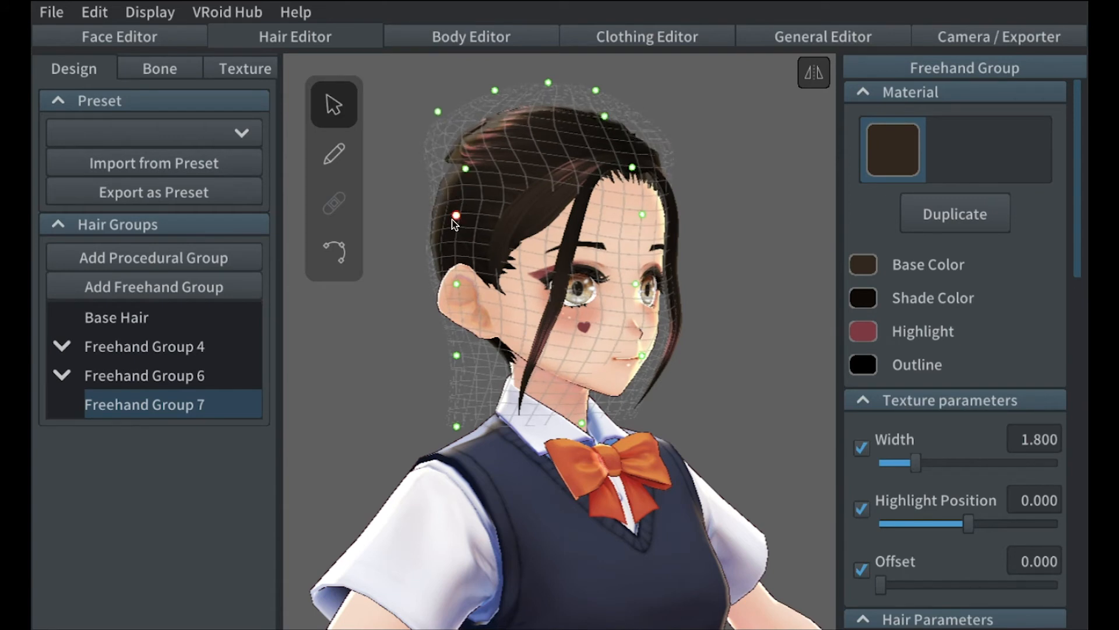
- Pull the guide mesh outward along the sides of the head down to the shoulders, and nudge its upper side point inward
left_click_drag(456, 215, 444, 219)
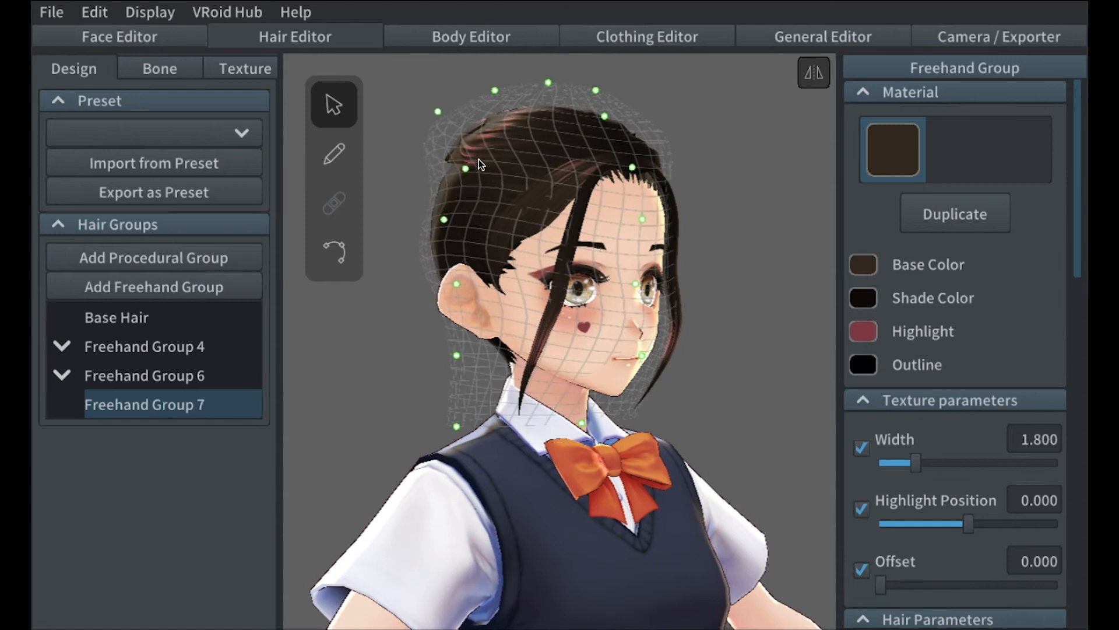
left_click_drag(470, 164, 447, 185)
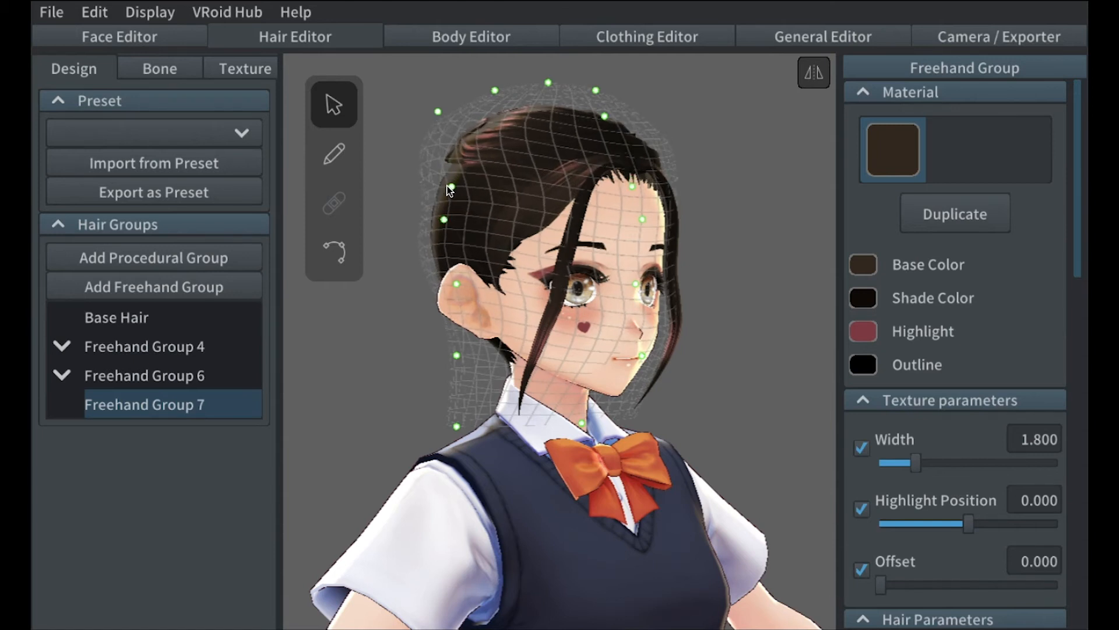
left_click_drag(453, 282, 452, 284)
left_click_drag(455, 358, 438, 366)
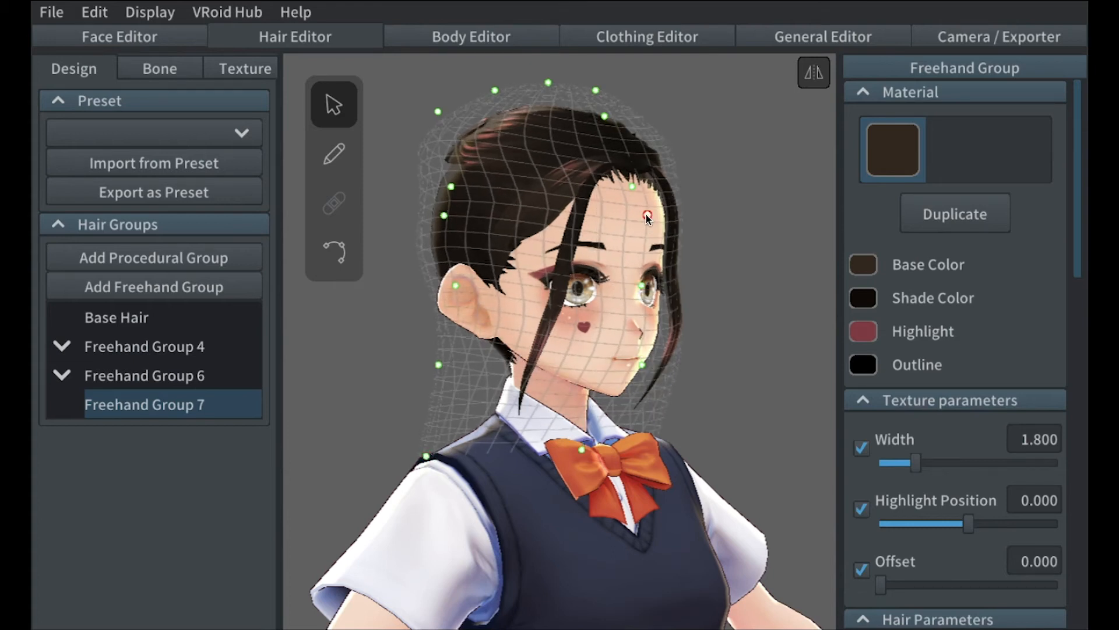
left_click_drag(457, 286, 437, 287)
left_click_drag(439, 111, 449, 113)
- Draw short mirrored bun strands at the upper sides of the crown in Freehand Group 7, undoing unsuitable attempts
left_click(334, 153)
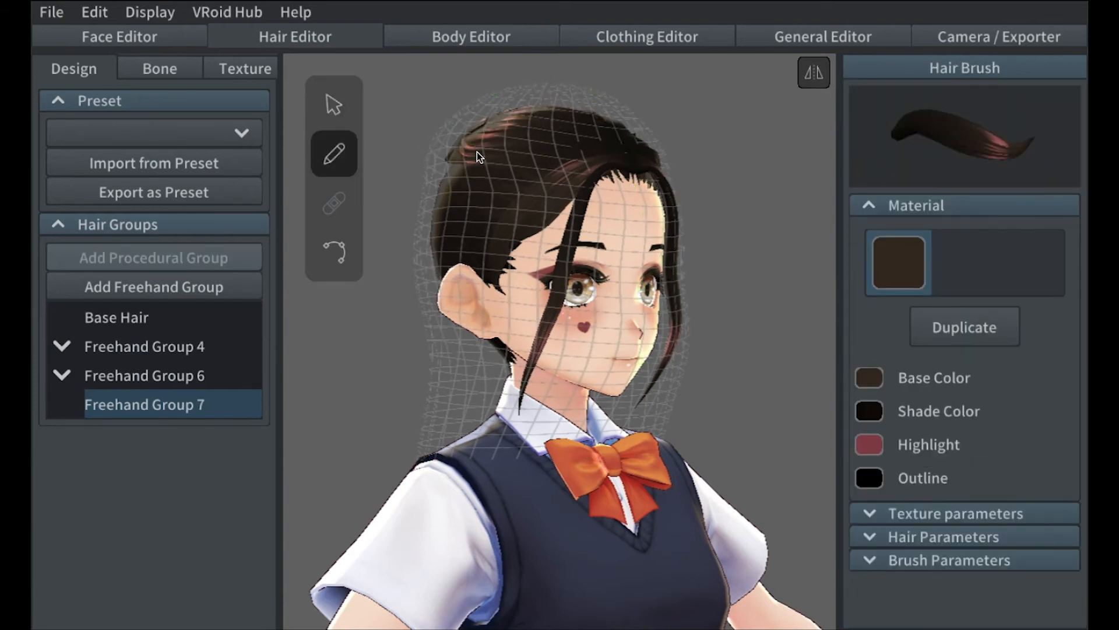
left_click_drag(461, 118, 495, 122)
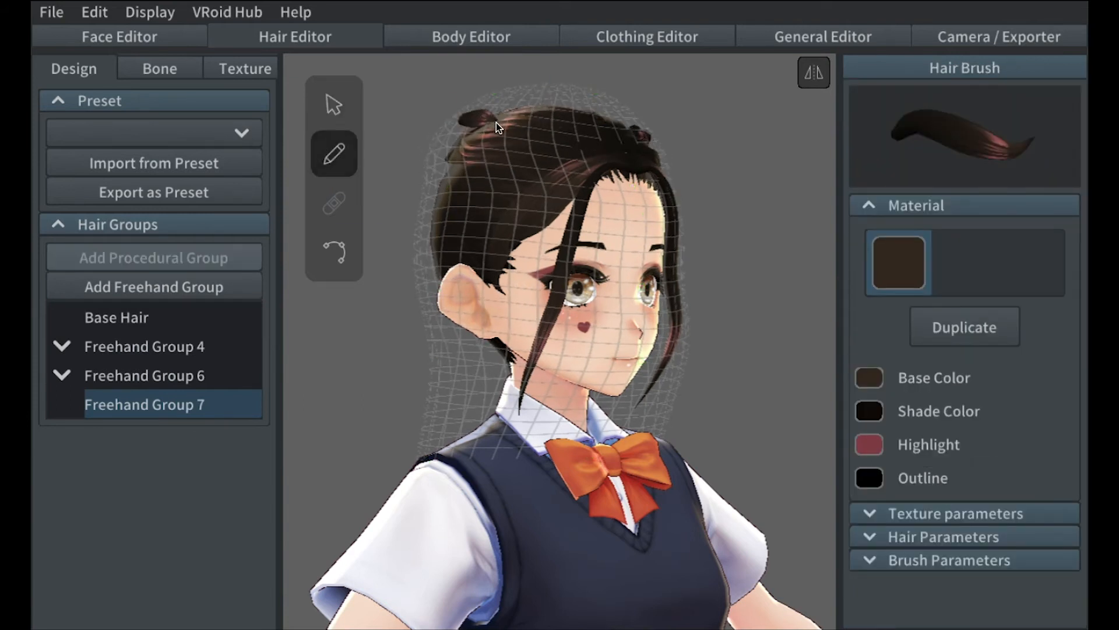
key("ctrl+z")
mouse_move(494, 130)
right_mouse_down()
mouse_move(503, 164)
mouse_move(522, 154)
mouse_move(467, 156)
mouse_move(488, 155)
right_mouse_up()
left_click_drag(496, 122, 463, 169)
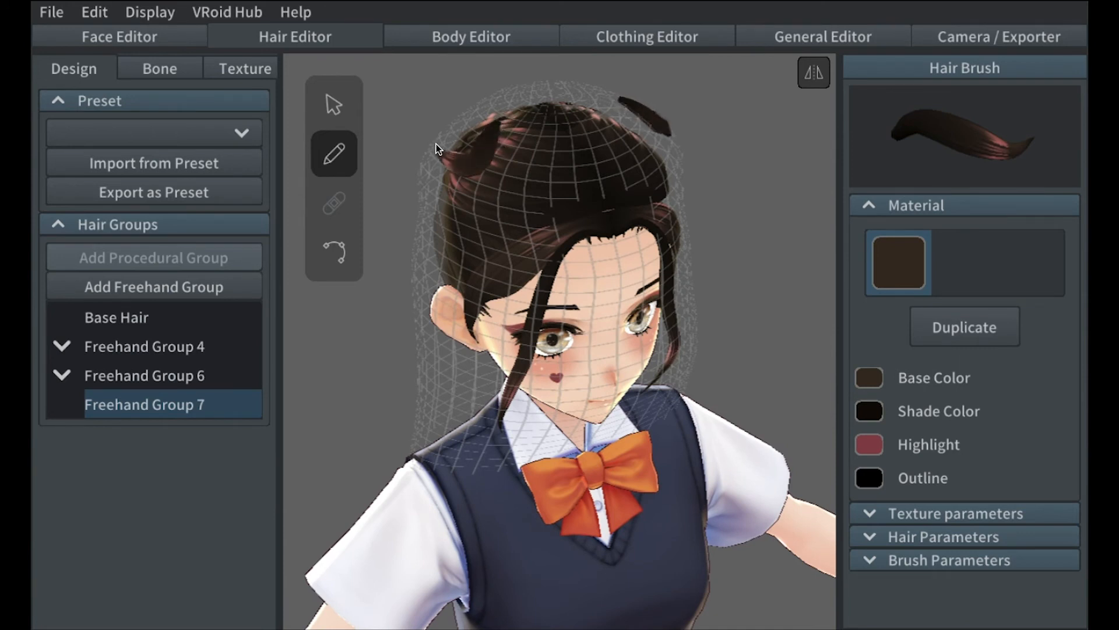
left_click_drag(450, 117, 452, 120)
mouse_move(452, 120)
right_mouse_down()
mouse_move(533, 140)
mouse_move(567, 134)
right_mouse_up()
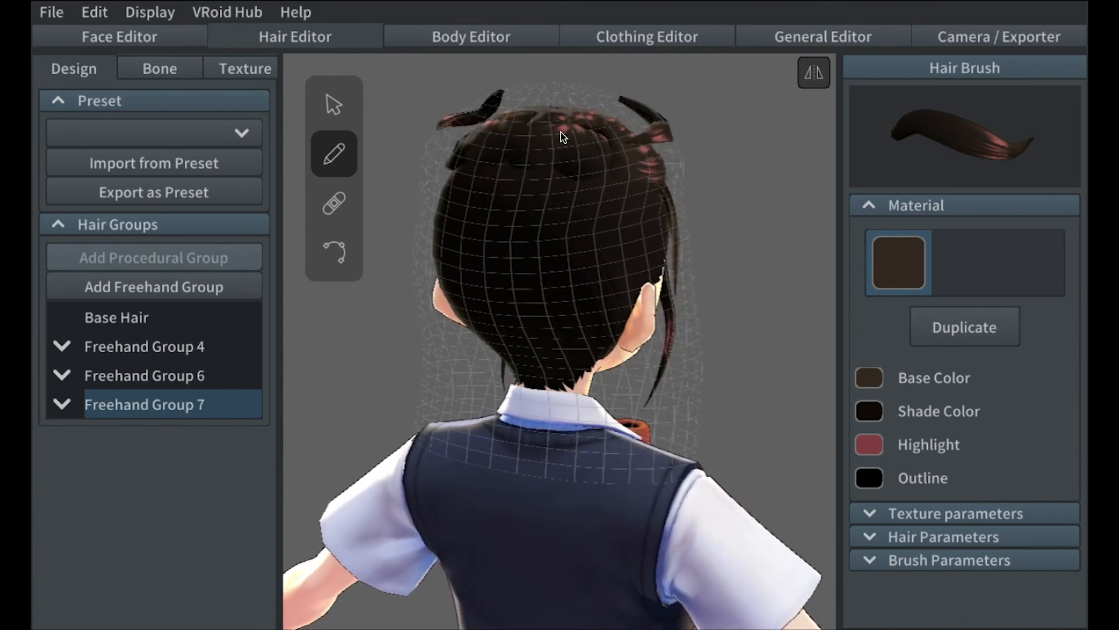
key("ctrl+z")
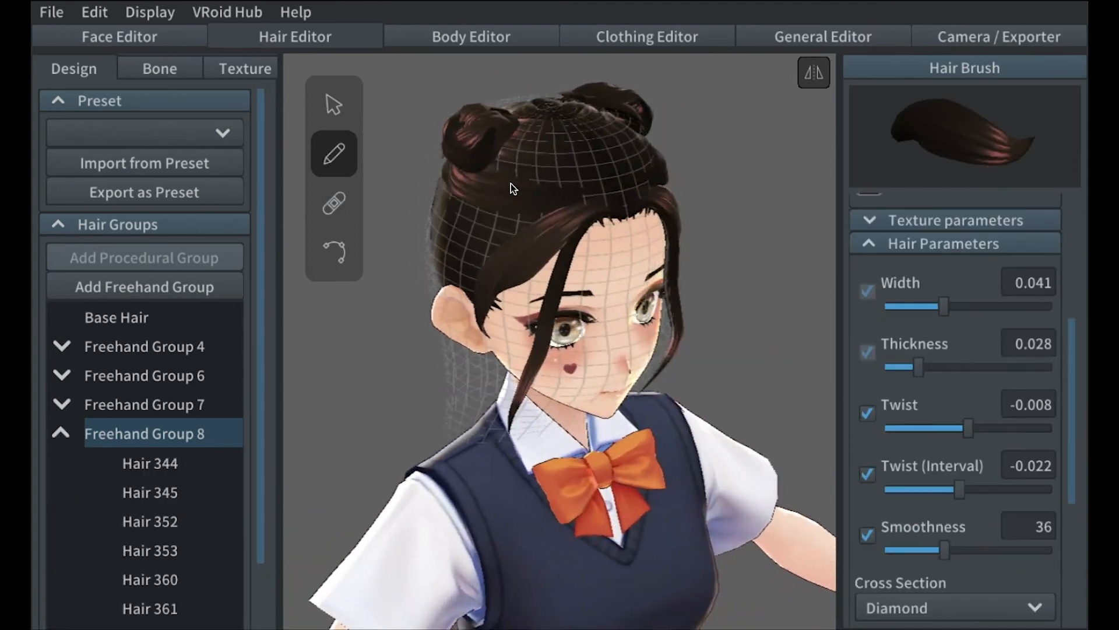
- Collapse the strand list of Freehand Group 8 and add another freehand hair group
right_click_drag(510, 183, 477, 204)
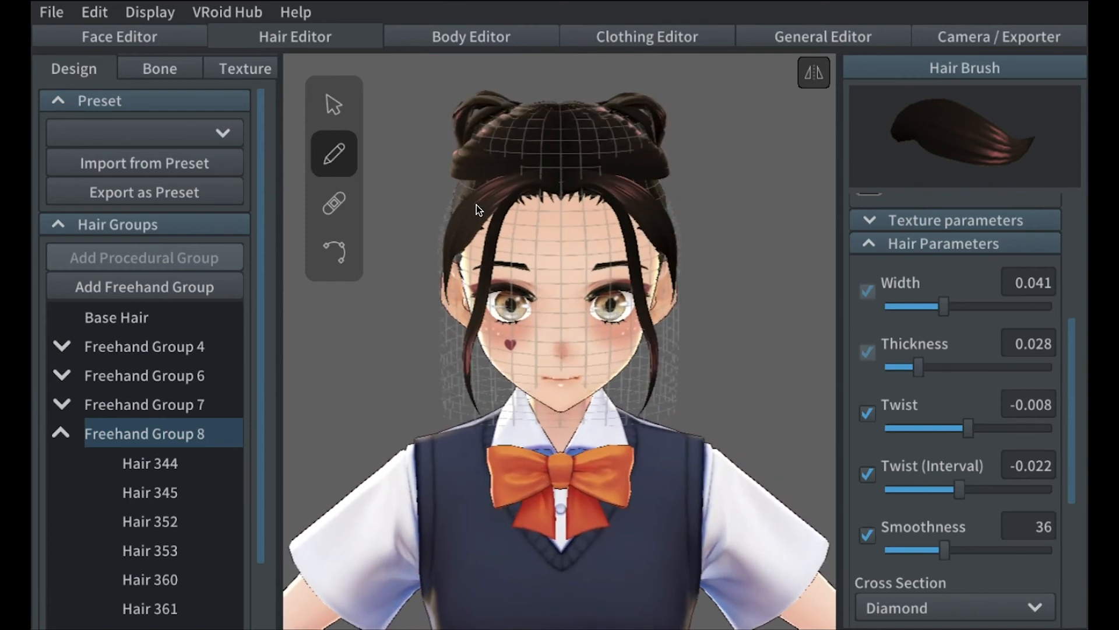
left_click(62, 432)
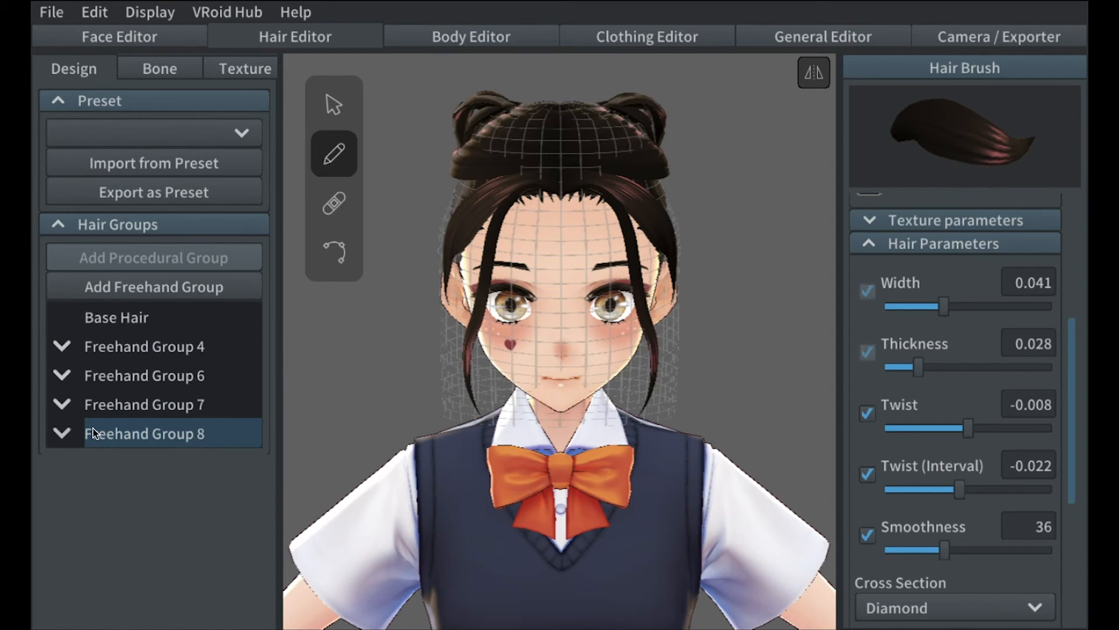
left_click(184, 291)
- Raise and widen the guide mesh of Freehand Group 9 around the crown and both buns using its upper control points
left_click(329, 102)
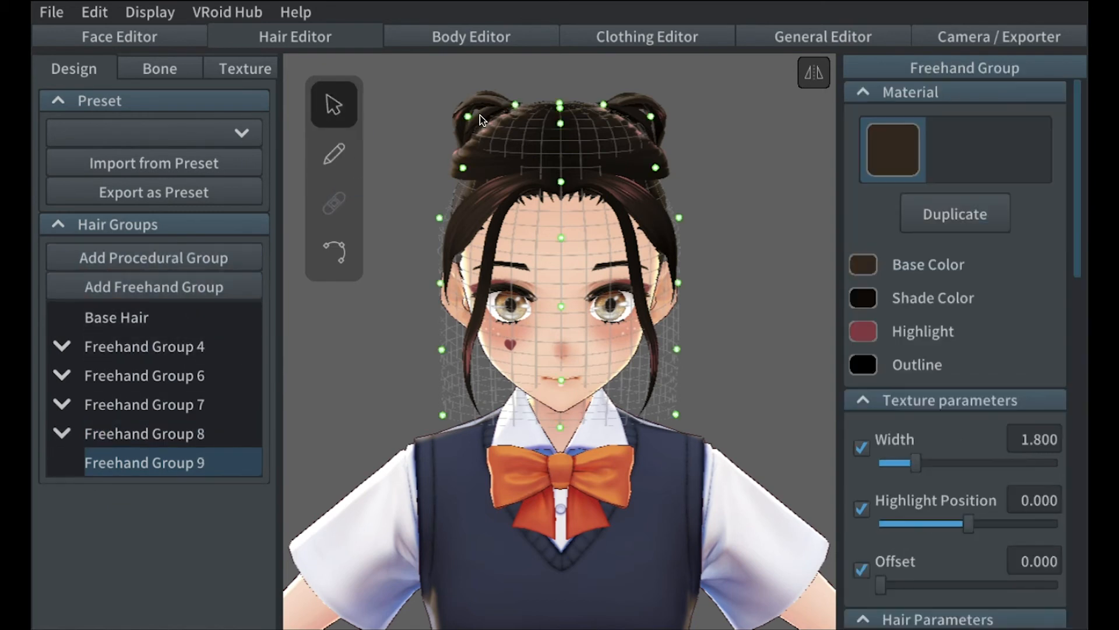
left_click_drag(470, 114, 458, 95)
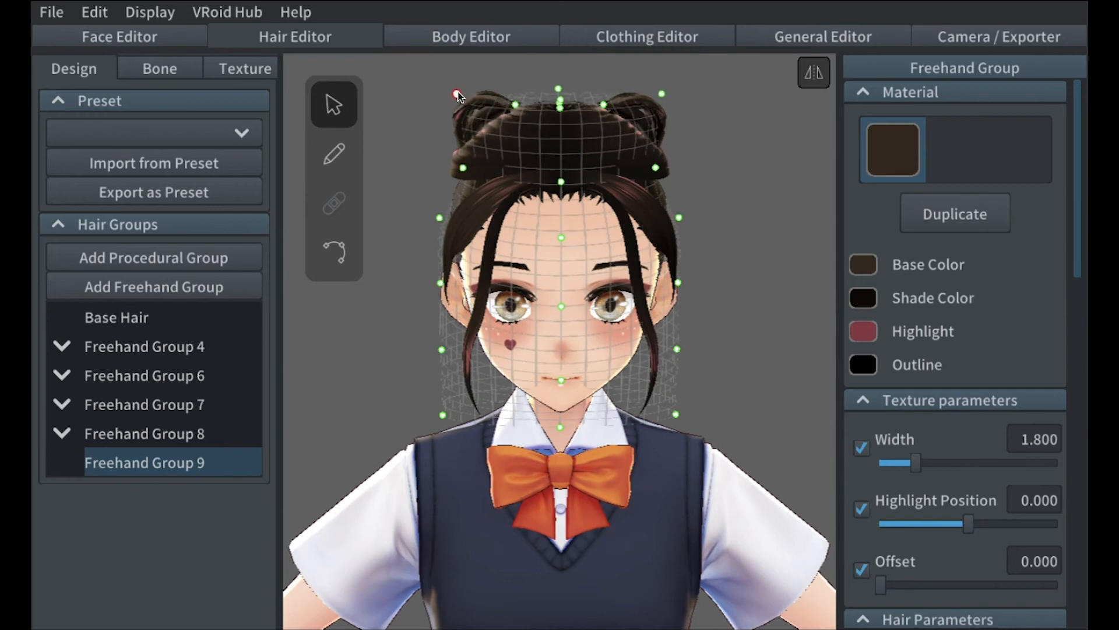
left_click_drag(458, 168, 452, 168)
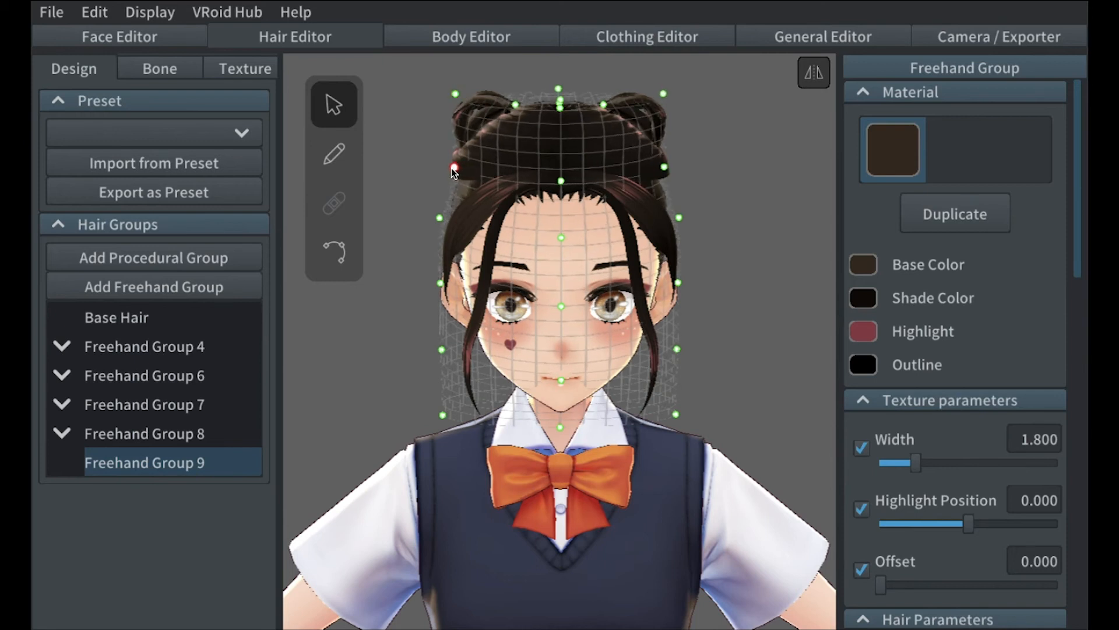
left_click_drag(455, 94, 452, 84)
left_click_drag(559, 87, 560, 112)
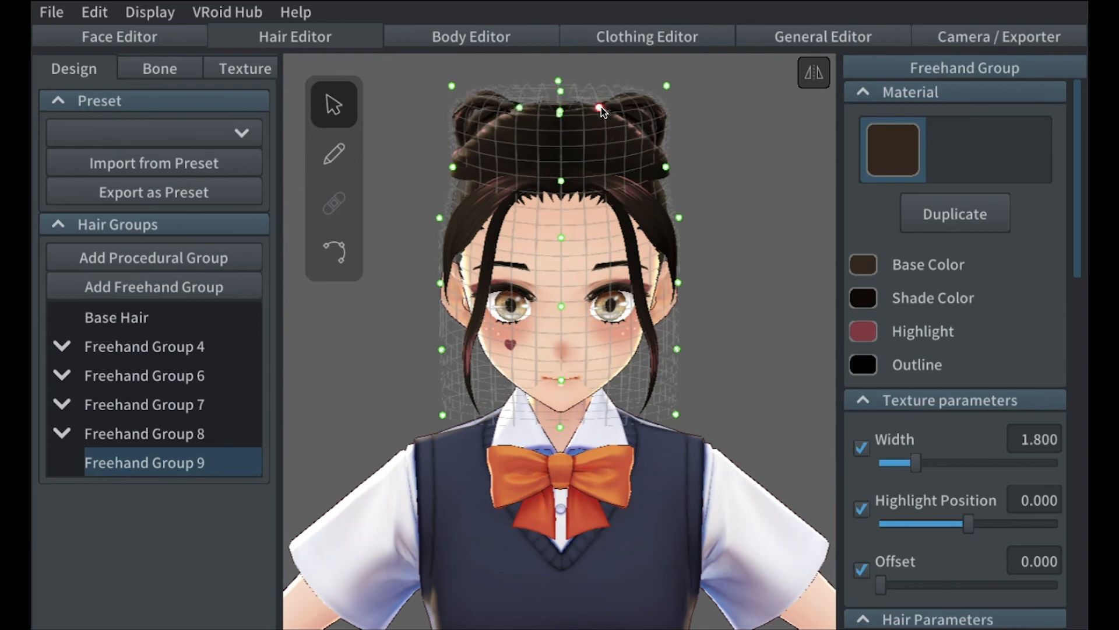
left_click_drag(561, 91, 561, 78)
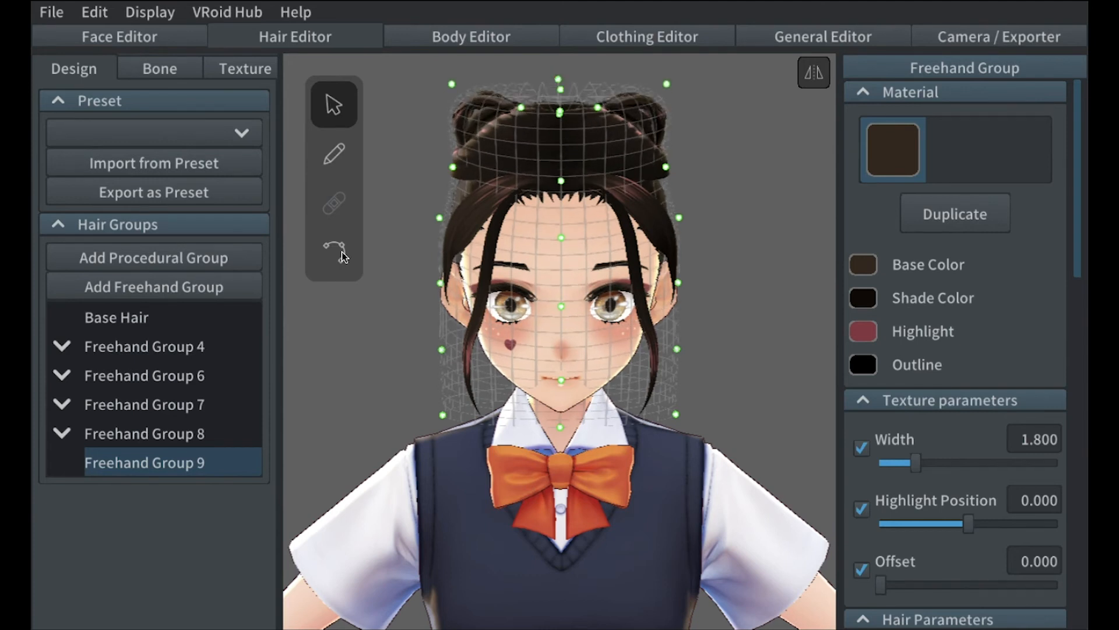
- Draw short mirrored bun strands with the hair brush in Freehand Group 9, undoing unsuitable attempts
left_click(330, 158)
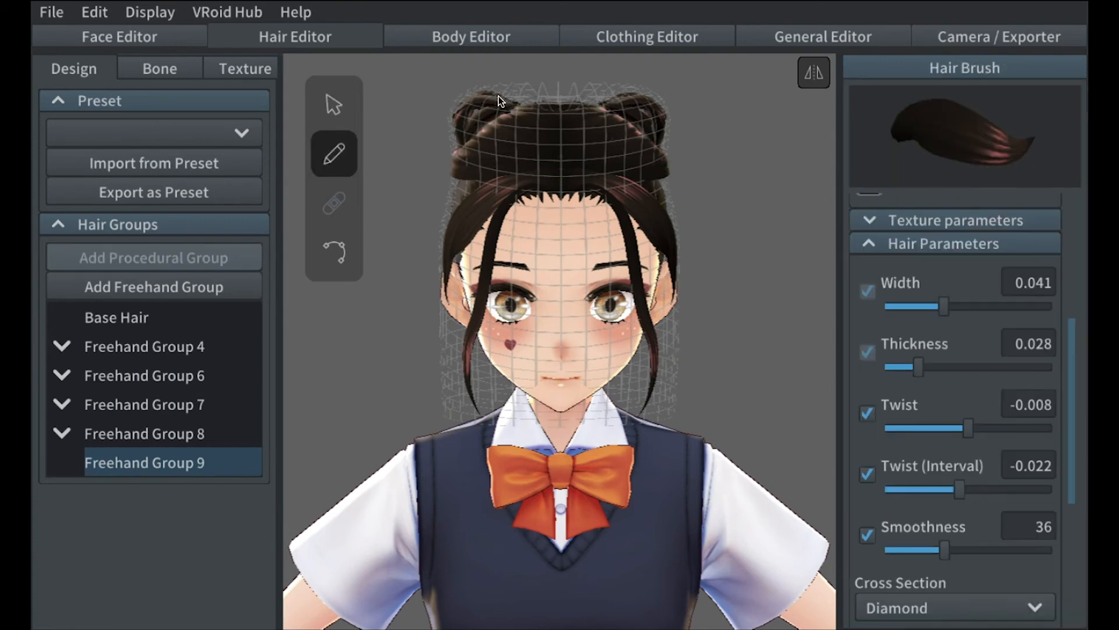
right_click_drag(497, 101, 527, 138)
mouse_move(509, 177)
left_mouse_down()
mouse_move(487, 235)
mouse_move(548, 250)
left_mouse_up()
left_click_drag(508, 177, 548, 251)
mouse_move(548, 233)
right_mouse_down()
mouse_move(403, 184)
mouse_move(501, 222)
right_mouse_up()
key("ctrl+z")
key("ctrl+z")
mouse_move(491, 120)
left_mouse_down()
mouse_move(445, 169)
mouse_move(455, 174)
left_mouse_up()
mouse_move(548, 256)
right_mouse_down()
mouse_move(477, 229)
mouse_move(513, 234)
right_mouse_up()
left_click_drag(491, 133, 480, 157)
right_click_drag(480, 192, 606, 216)
left_click_drag(636, 201, 589, 243)
key("ctrl+z")
key("ctrl+z")
key("ctrl+z")
key("ctrl+z")
- Try further curved strands around the outer sides of the buns from several angles, undoing unsuitable attempts
mouse_move(589, 242)
right_mouse_down()
mouse_move(498, 210)
mouse_move(542, 239)
right_mouse_up()
mouse_move(484, 106)
left_mouse_down()
mouse_move(470, 113)
mouse_move(495, 166)
left_mouse_up()
key("ctrl+z")
right_click_drag(513, 175, 454, 140)
left_click_drag(454, 110, 483, 146)
mouse_move(480, 145)
right_mouse_down()
mouse_move(559, 151)
mouse_move(536, 140)
right_mouse_up()
key("ctrl+z")
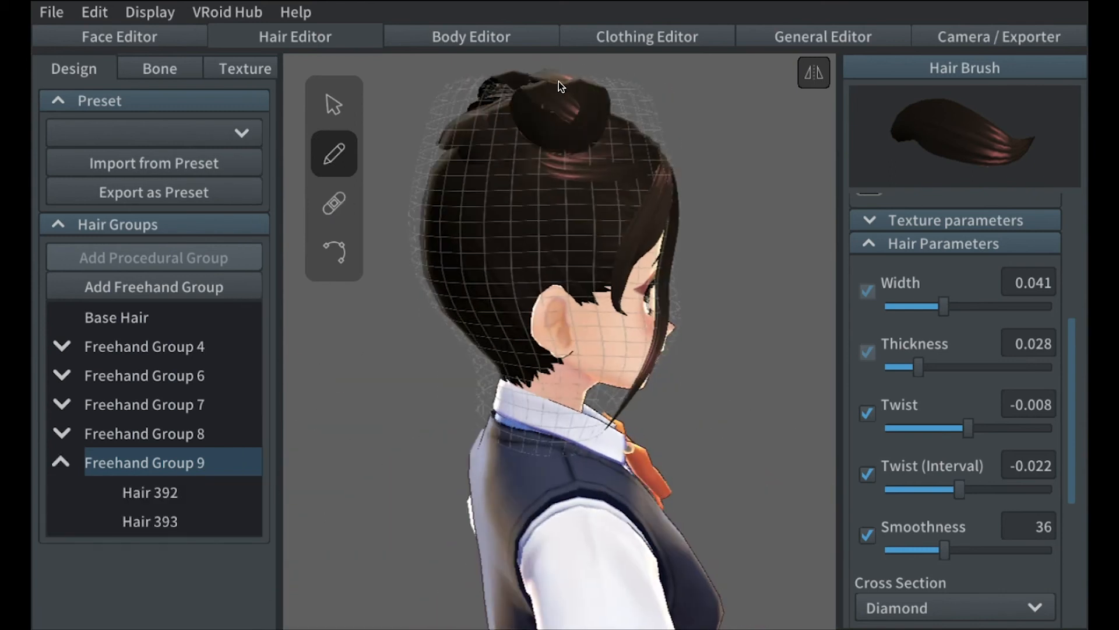
right_click_drag(559, 82, 467, 140)
left_click_drag(460, 117, 496, 175)
right_click_drag(515, 223, 417, 174)
left_click(87, 14)
left_click(96, 32)
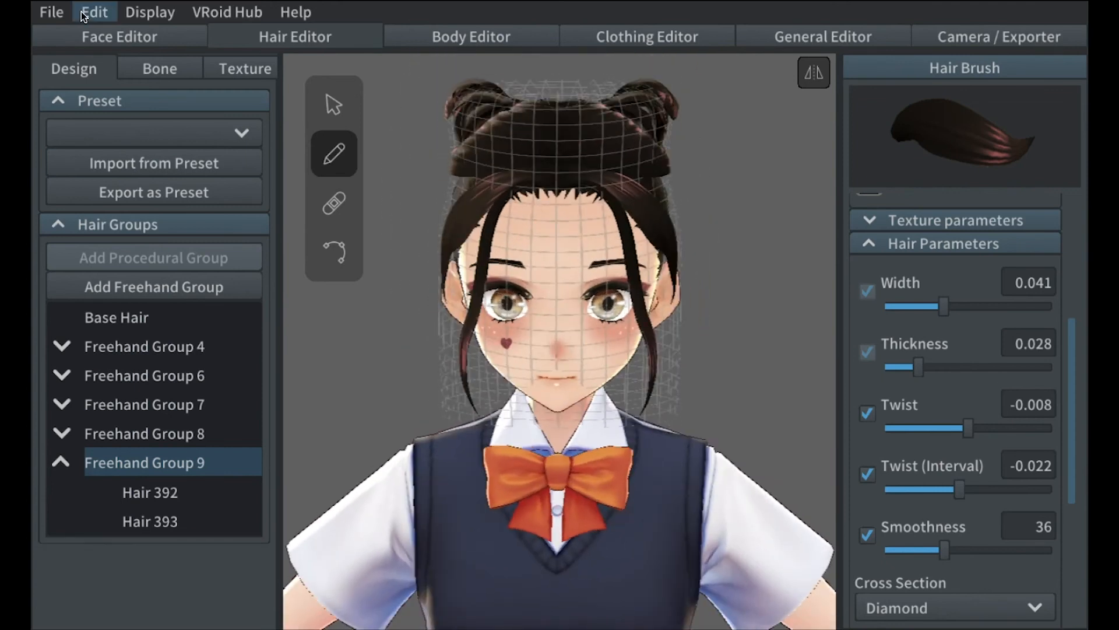
- Push the upper side points of Freehand Group 9's guide mesh outward to widen the outer bun strands
left_click(334, 105)
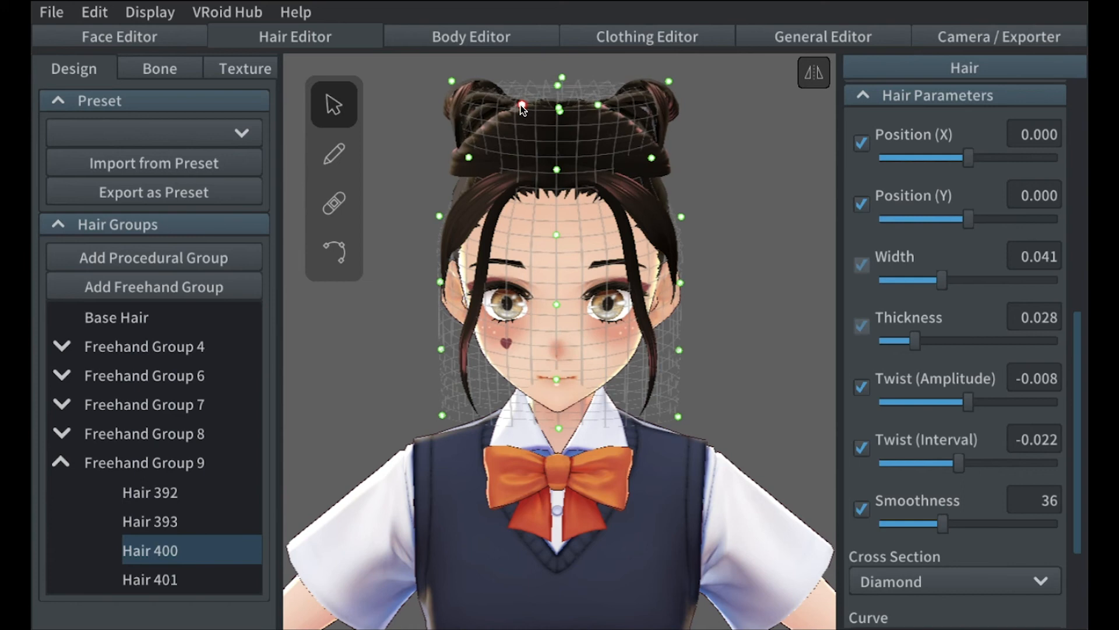
left_click_drag(452, 81, 447, 83)
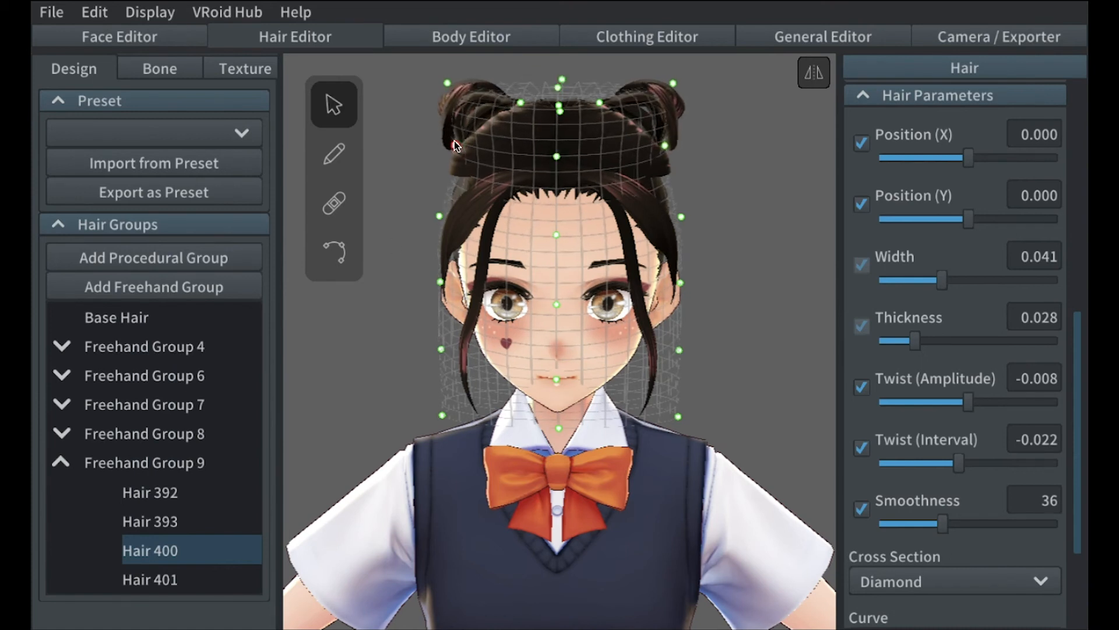
left_click_drag(448, 83, 443, 83)
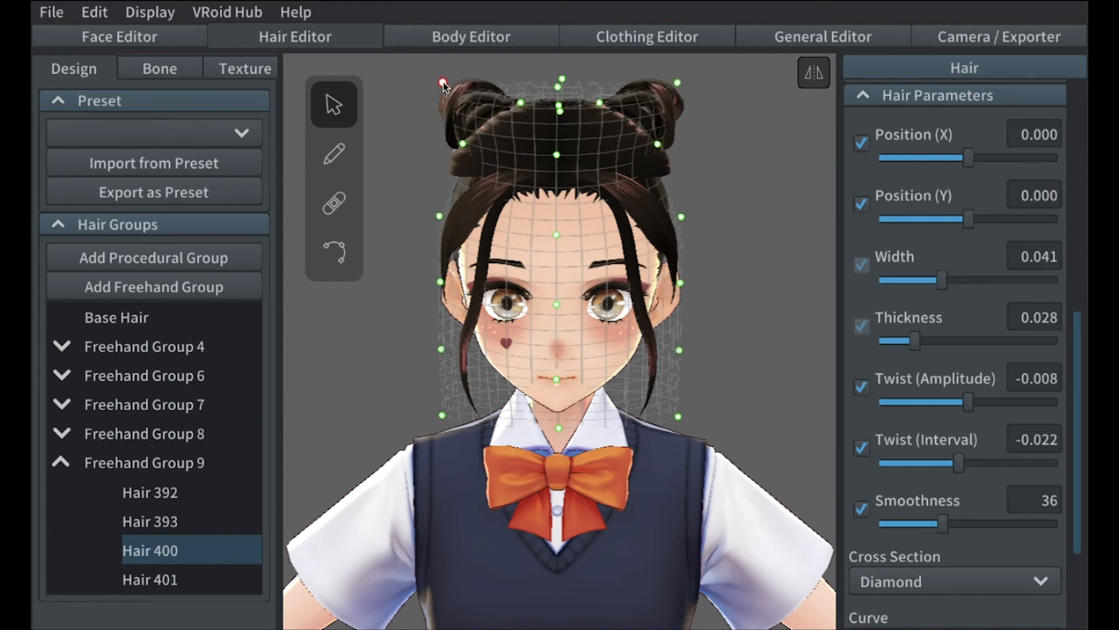
right_click_drag(446, 175, 718, 174)
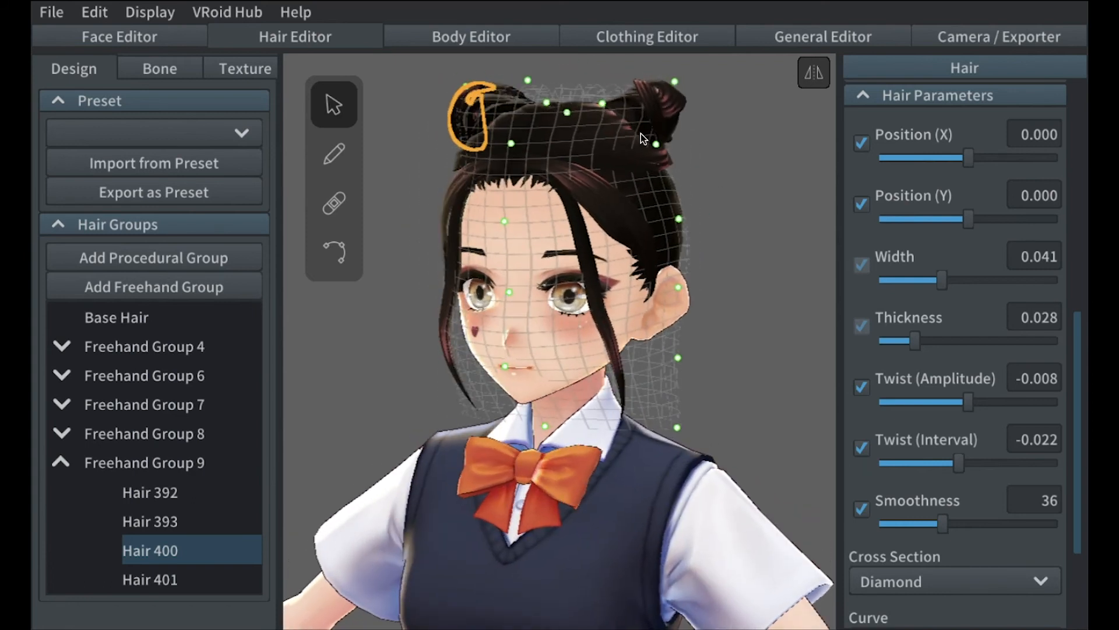
- Add another freehand hair group and pull its lower side mesh point down and outward past the shoulder
left_click(397, 128)
right_click_drag(418, 162, 440, 163)
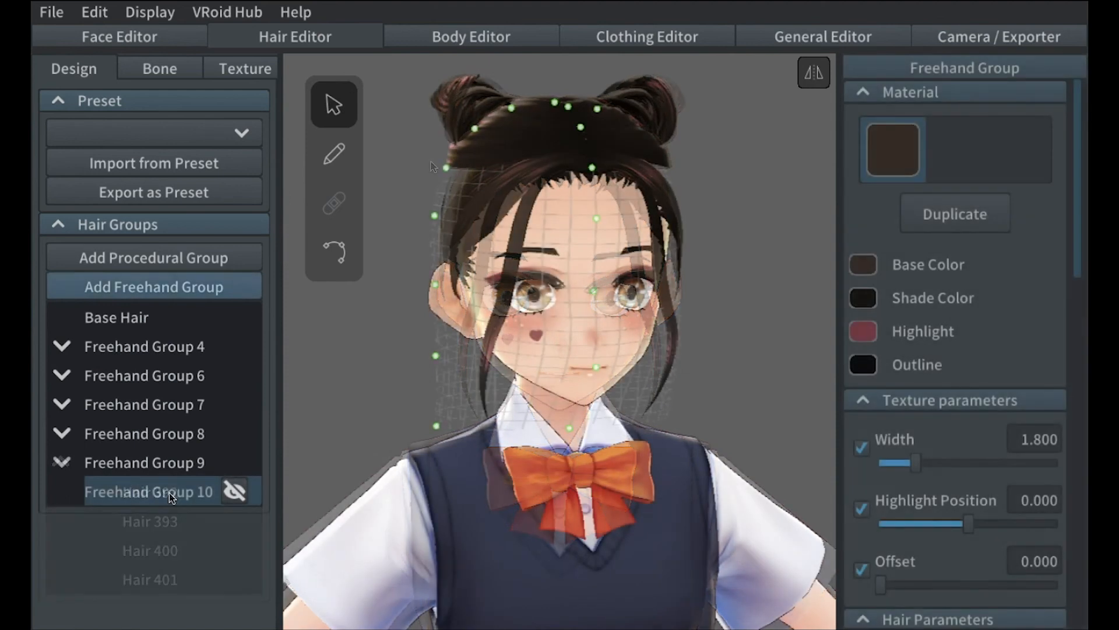
left_click_drag(435, 426, 378, 516)
mouse_move(373, 512)
left_mouse_down()
mouse_move(358, 487)
mouse_move(352, 520)
left_mouse_up()
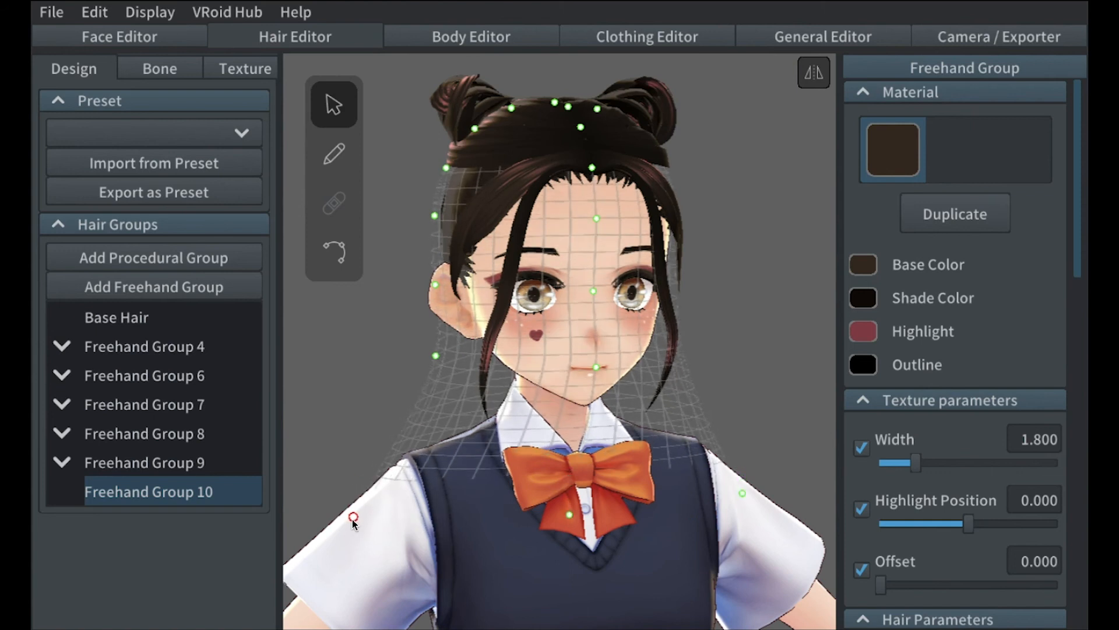
right_click_drag(491, 513, 553, 517)
- Pull Freehand Group 10's guide mesh away from the nape and back, and move its upper back point slightly inward
left_click_drag(483, 504, 429, 541)
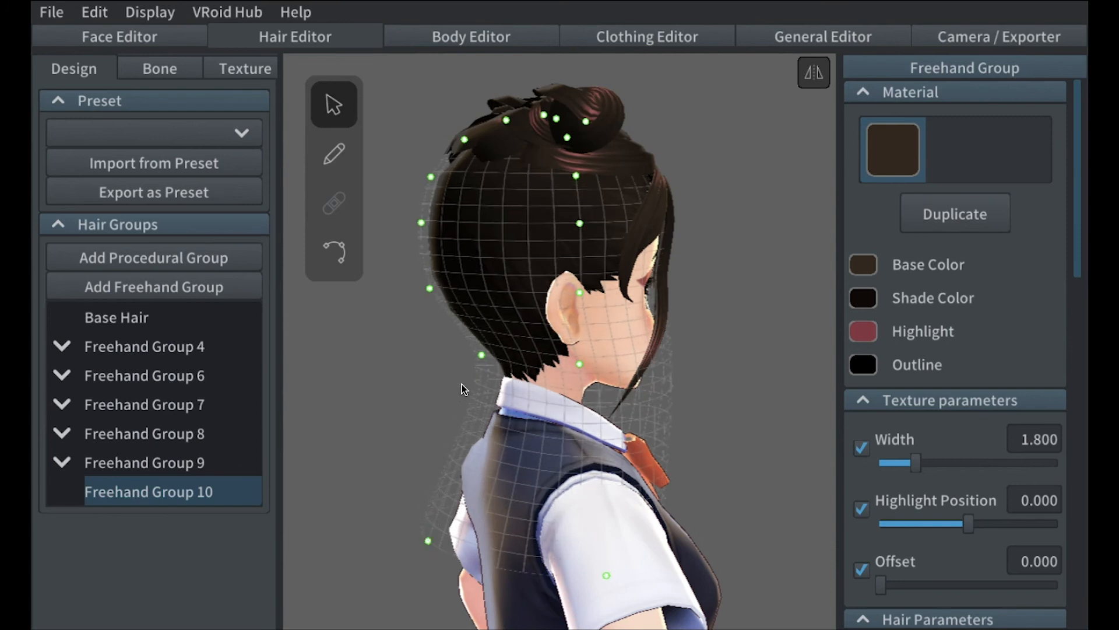
left_click_drag(481, 355, 452, 362)
mouse_move(452, 363)
right_mouse_down()
mouse_move(463, 363)
mouse_move(390, 354)
mouse_move(435, 379)
mouse_move(359, 357)
mouse_move(390, 372)
mouse_move(488, 379)
mouse_move(423, 368)
mouse_move(453, 368)
right_mouse_up()
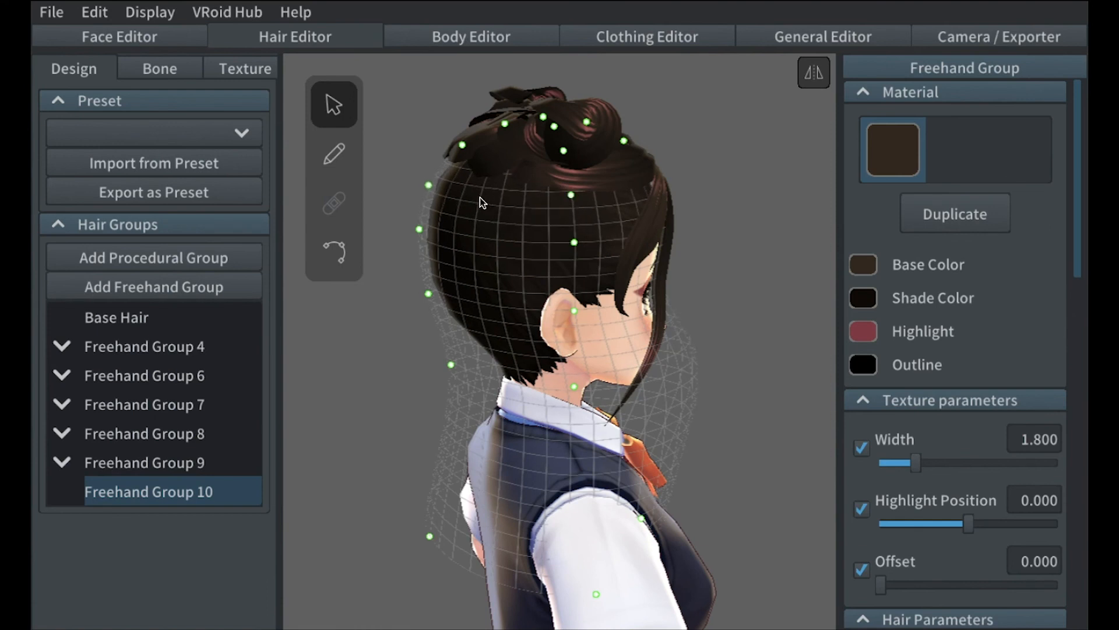
left_click_drag(433, 184, 439, 173)
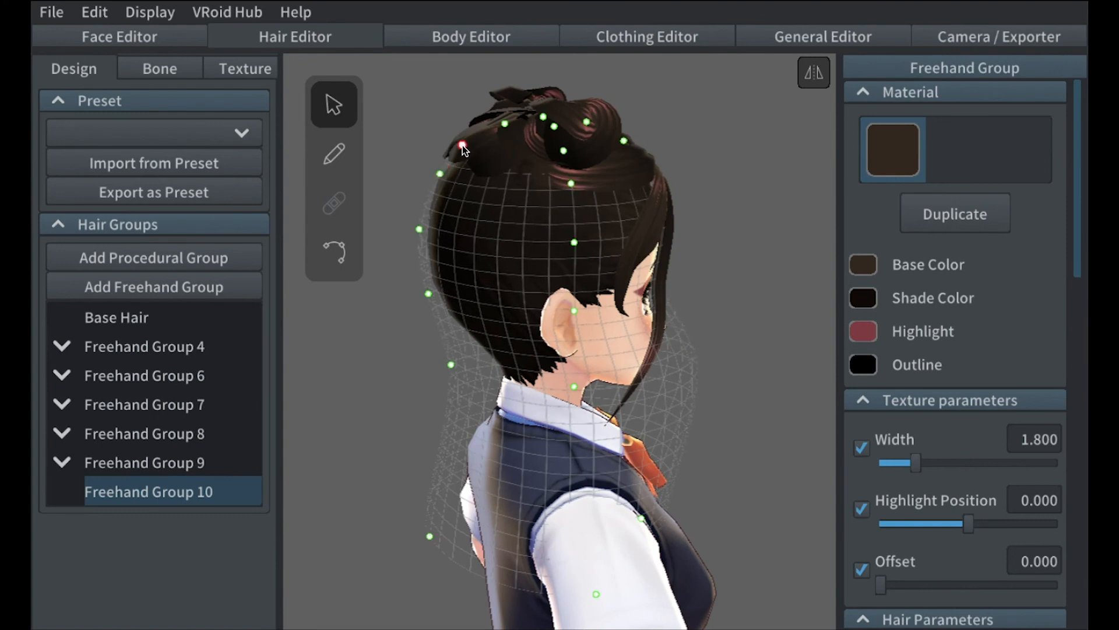
- Set the hair brush's curve to Fluffy and its texture offset to 0.570
key("b")
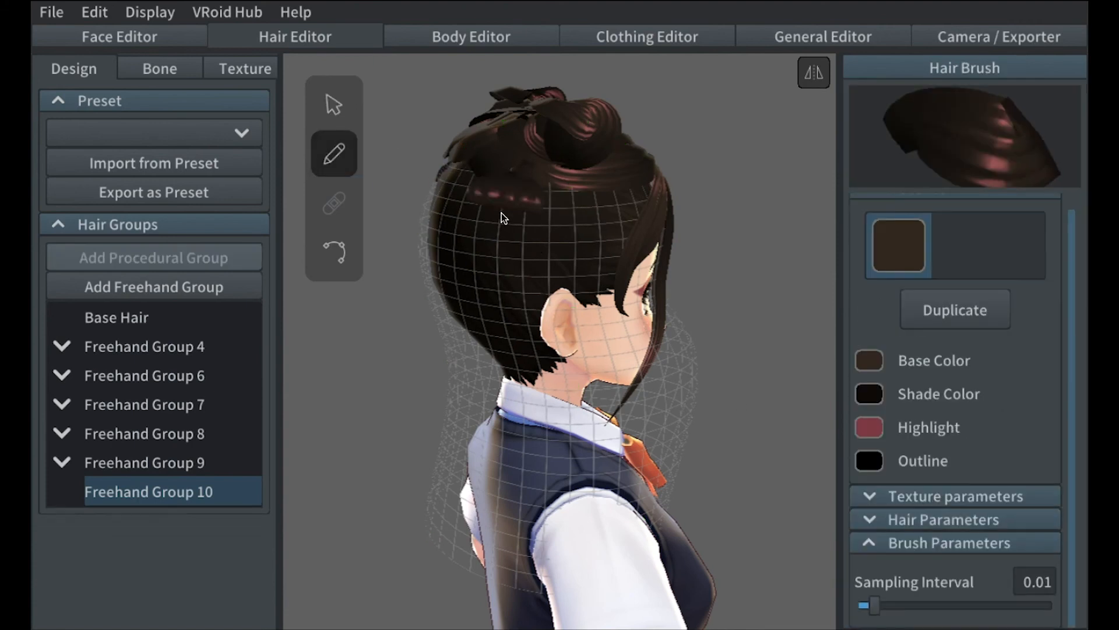
left_click(944, 519)
scroll(956, 455, "down", 10)
left_click(906, 396)
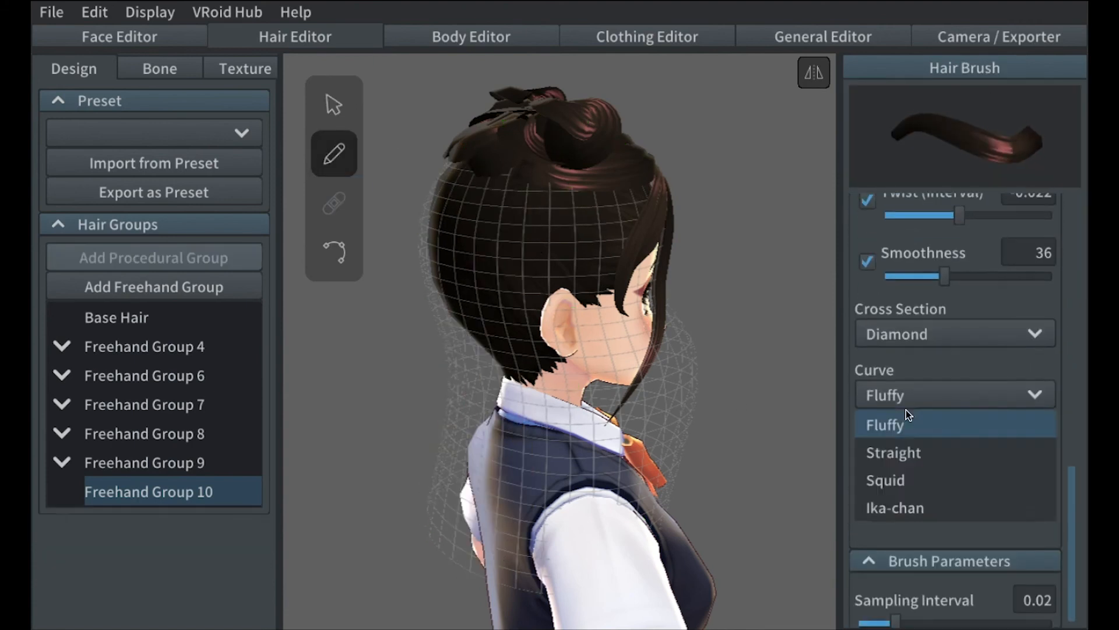
left_click(906, 425)
scroll(956, 408, "up", 10)
left_click_drag(1017, 390, 978, 391)
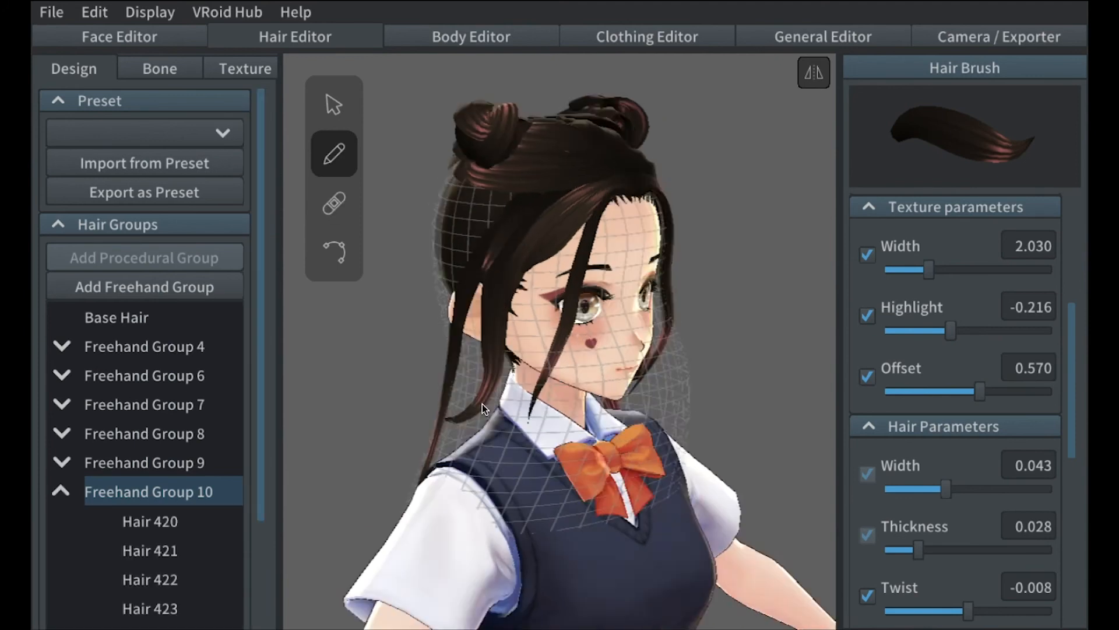
- Expand Freehand Group 10's guide mesh outward behind the head and back, and extend its lower points downward
right_click_drag(482, 405, 594, 199)
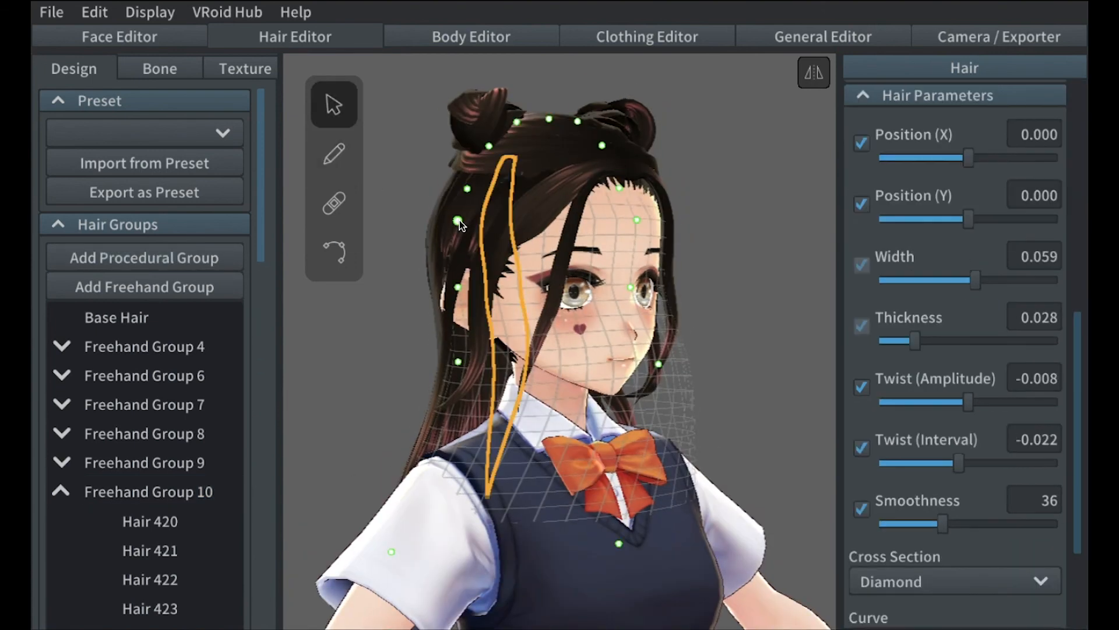
right_click_drag(460, 221, 392, 192)
left_click(392, 193)
left_click(149, 491)
left_click_drag(437, 233, 427, 231)
left_click_drag(453, 362, 445, 367)
left_click_drag(430, 537, 418, 562)
left_click_drag(607, 595, 604, 604)
mouse_move(670, 408)
right_mouse_down()
mouse_move(496, 408)
mouse_move(670, 408)
right_mouse_up()
- Add another freehand hair group and shift the upper back point of its guide mesh slightly inward
left_click(176, 280)
left_click_drag(440, 197, 448, 199)
right_click_drag(449, 201, 460, 295)
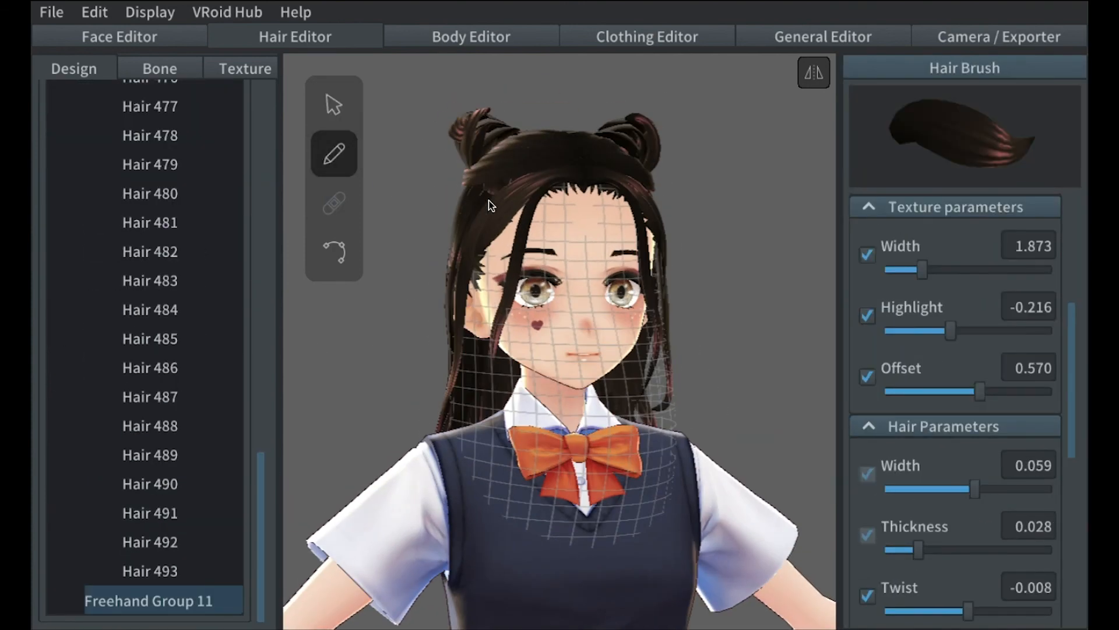
- Draw long mirrored strands from below the buns down past the shoulders in Freehand Group 11
left_click_drag(489, 200, 466, 362)
right_click_drag(466, 292, 670, 292)
left_click_drag(545, 175, 528, 501)
left_click_drag(574, 330, 569, 501)
right_click_drag(523, 440, 589, 440)
- Pull the lower guide mesh points of Freehand Group 11 outward and down
left_click(334, 105)
left_click(662, 560)
left_click_drag(667, 607, 688, 625)
right_click_drag(718, 403, 723, 437)
left_click_drag(675, 453, 695, 483)
right_click_drag(680, 297, 752, 297)
- Examine the long hair and buns from the front and the side with the guide mesh hidden
left_click(334, 154)
mouse_move(665, 324)
right_mouse_down()
mouse_move(624, 323)
mouse_move(741, 335)
right_mouse_up()
left_click(335, 111)
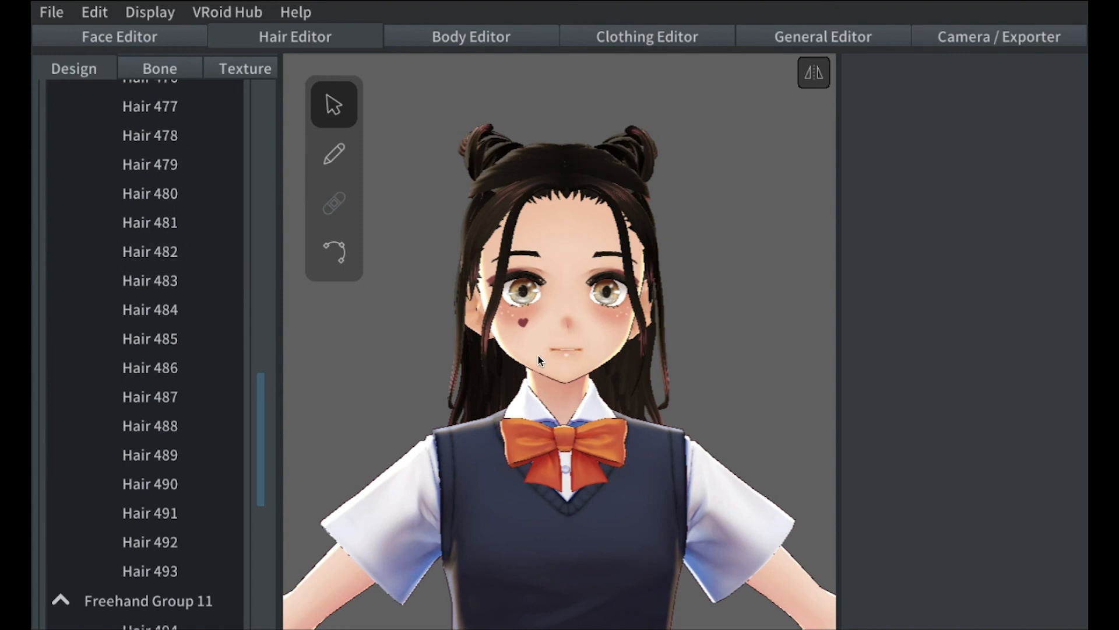
scroll(536, 357, "up", 5)
right_click_drag(535, 359, 606, 323)
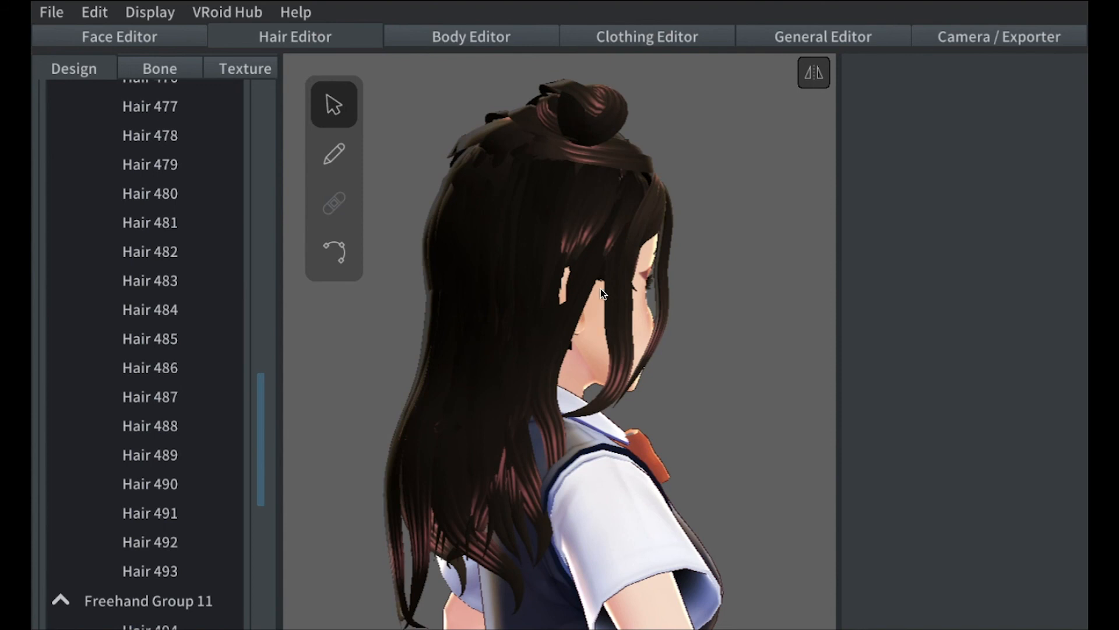